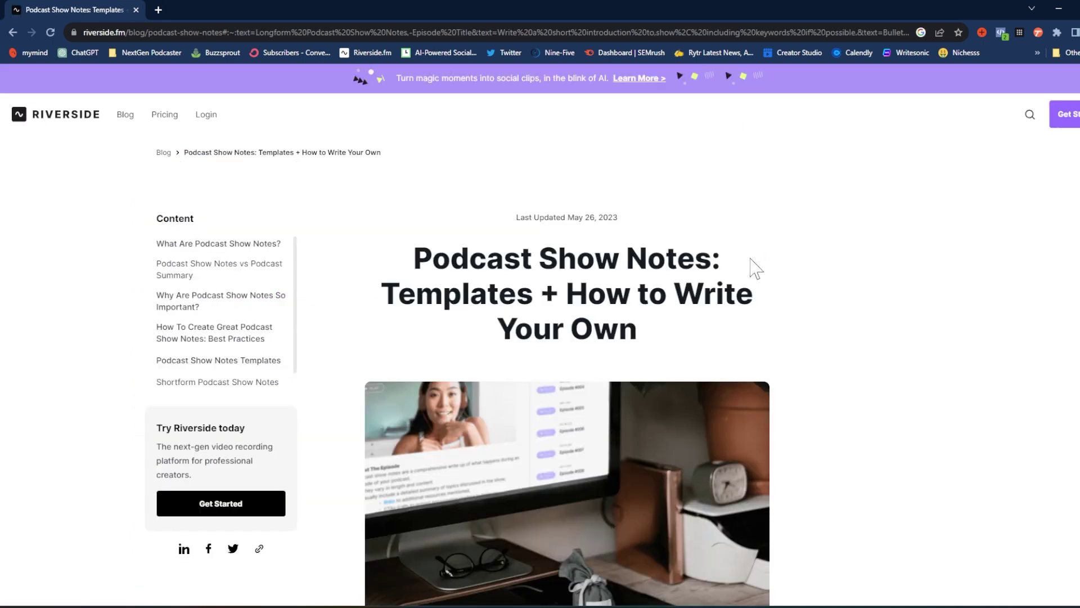
scroll(730, 270, down, 6)
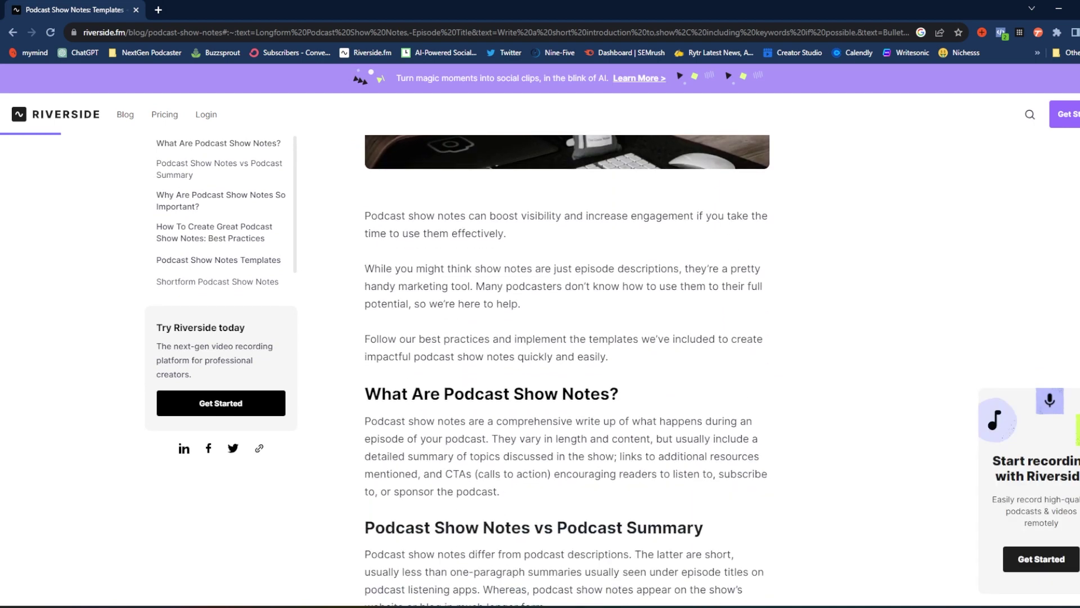
scroll(532, 288, down, 2)
scroll(554, 298, down, 2)
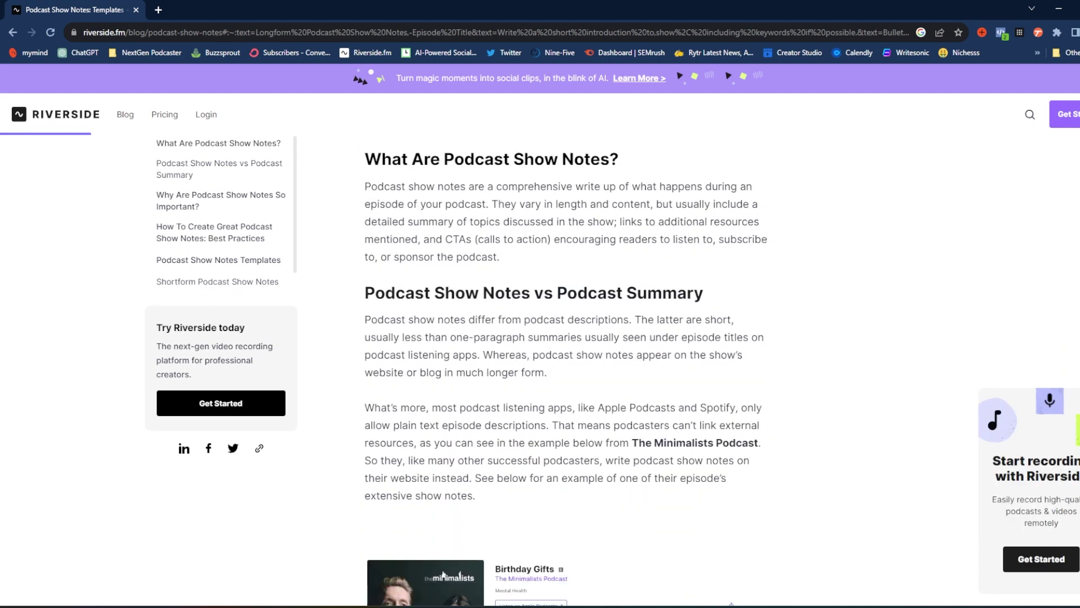
scroll(631, 278, down, 10)
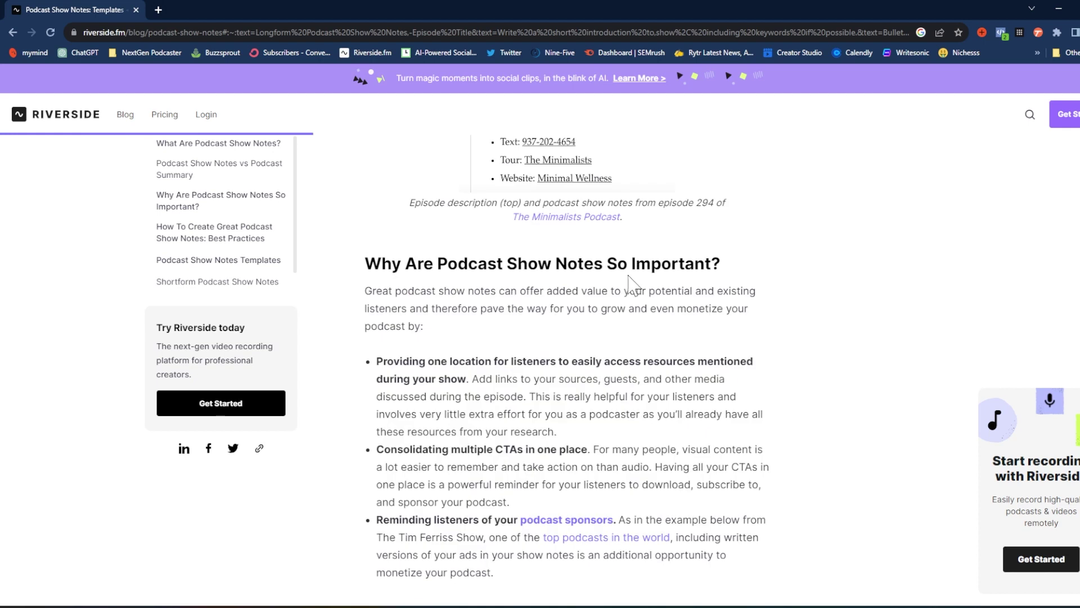
scroll(568, 287, down, 10)
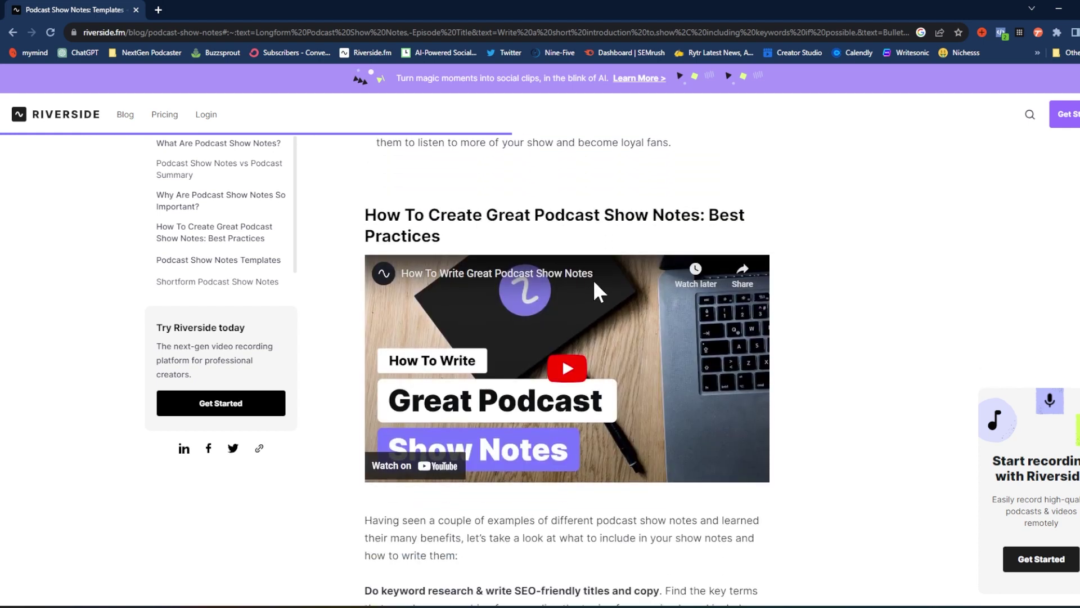
scroll(590, 292, down, 10)
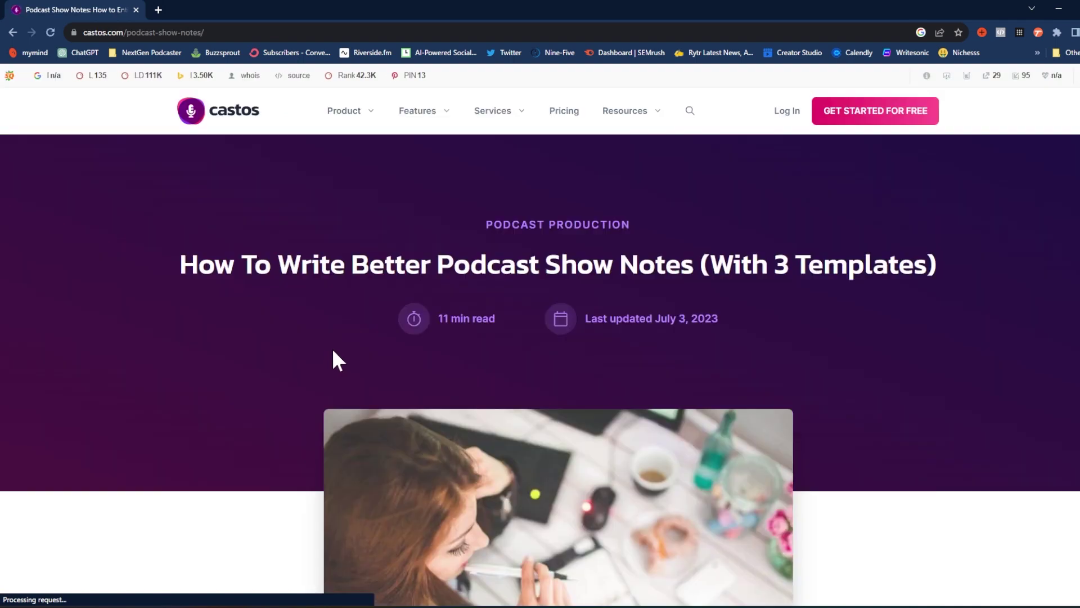
Step: Highlight 'With 3 Templates' in the title of Castos's podcast show notes article
scroll(332, 349, down, 3)
scroll(332, 349, up, 2)
drag(710, 205, 927, 206)
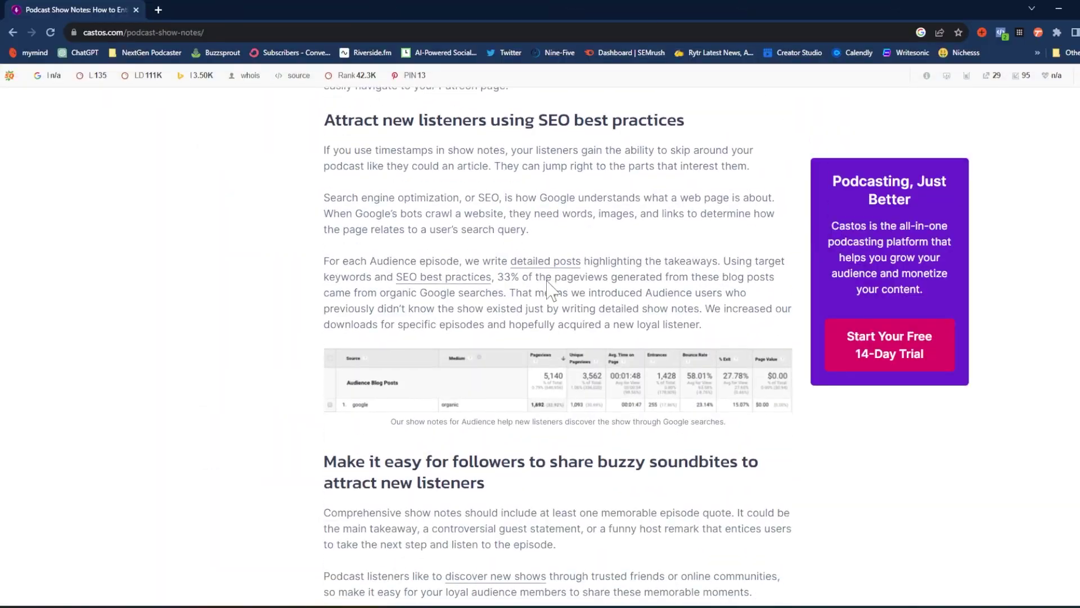
Step: Scroll the Castos article down to its three podcast show note templates
scroll(557, 338, down, 3)
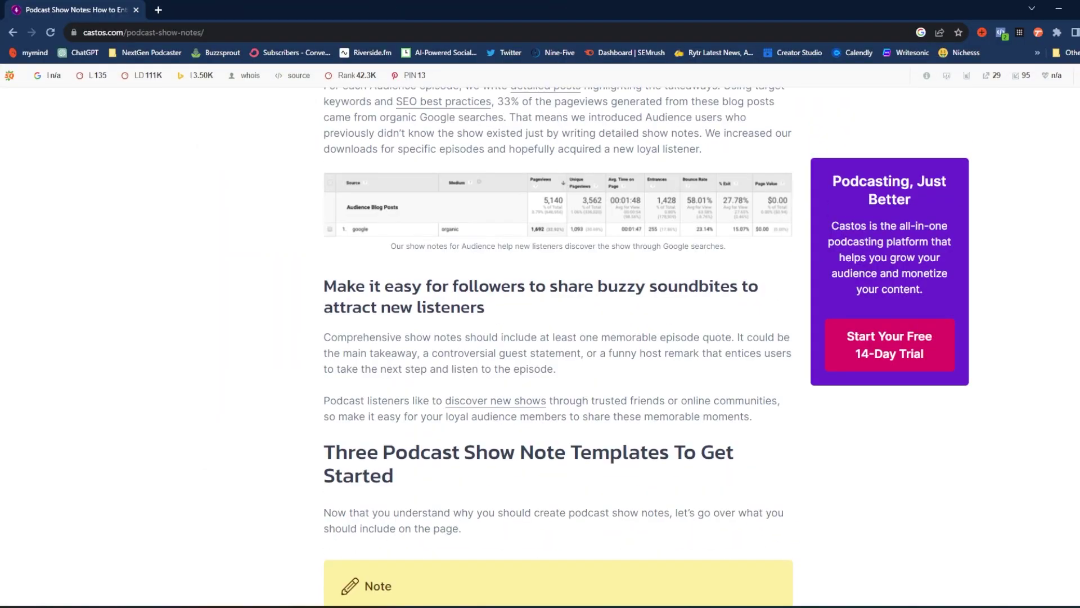
scroll(557, 338, down, 6)
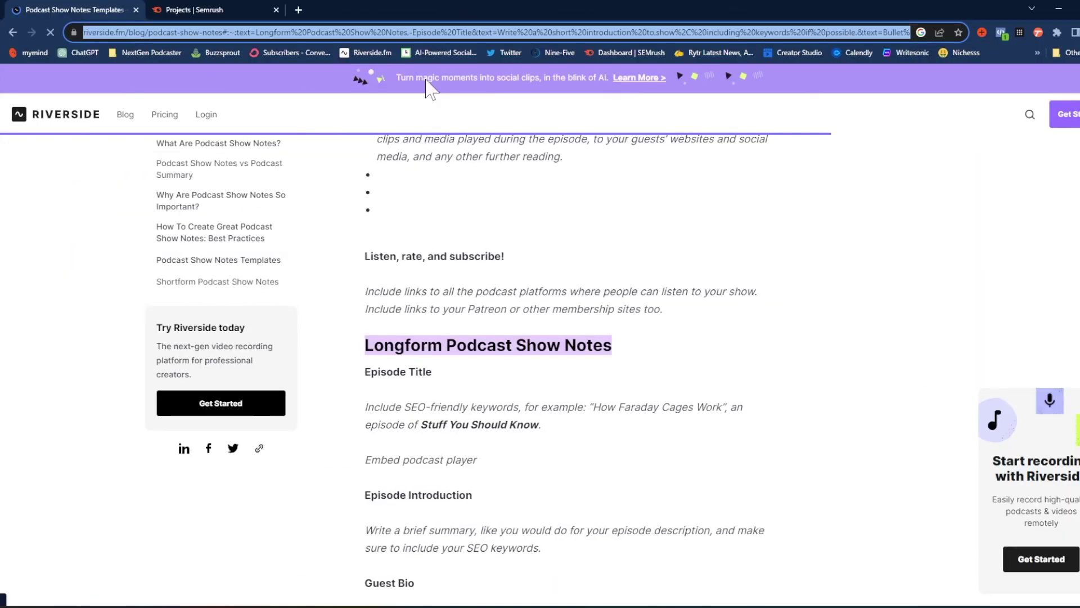
Step: Analyse the Riverside show-notes article URL in Semrush and view its full organic keyword list
click(214, 10)
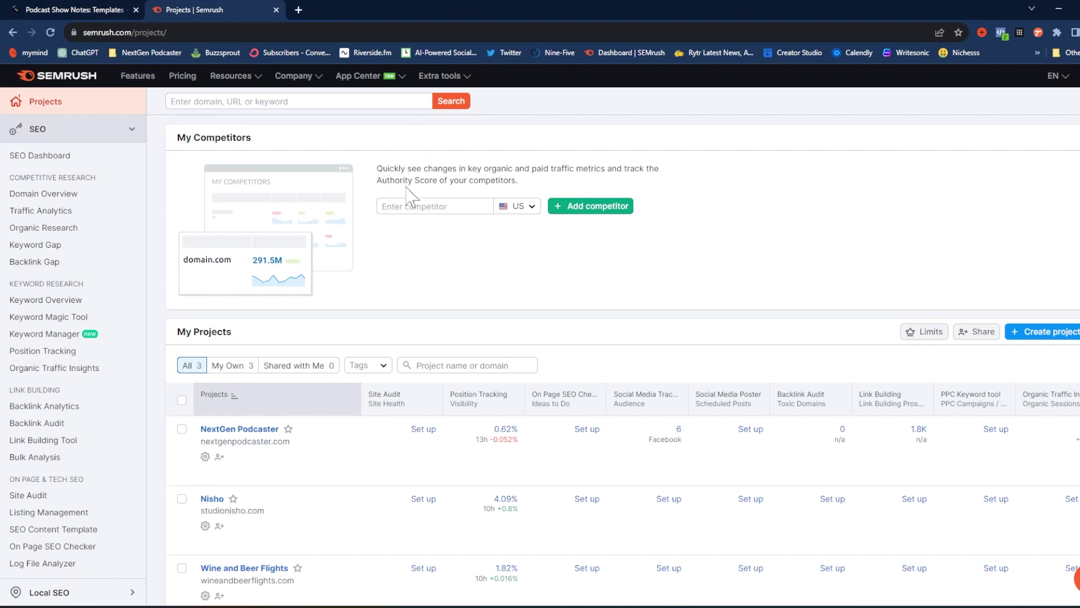
click(299, 102)
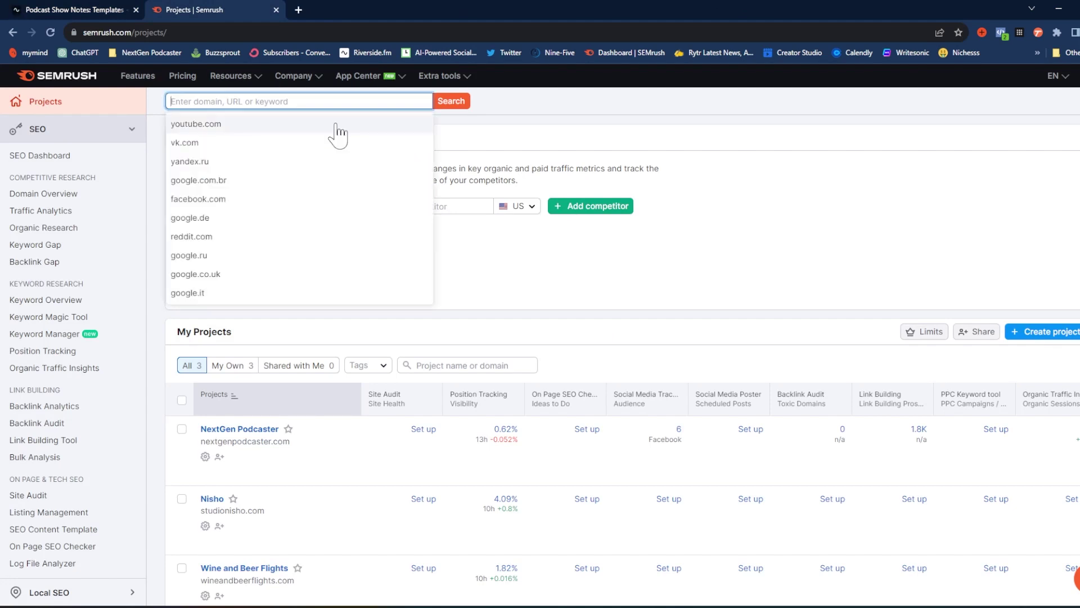
key(ctrl+v)
key(Return)
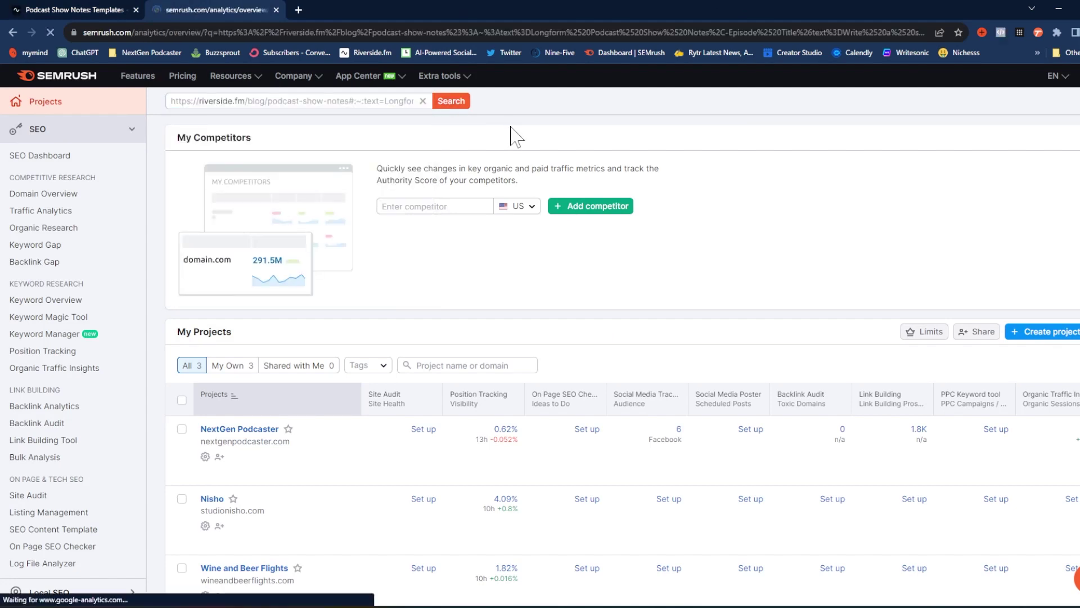
scroll(447, 256, down, 5)
scroll(448, 256, down, 4)
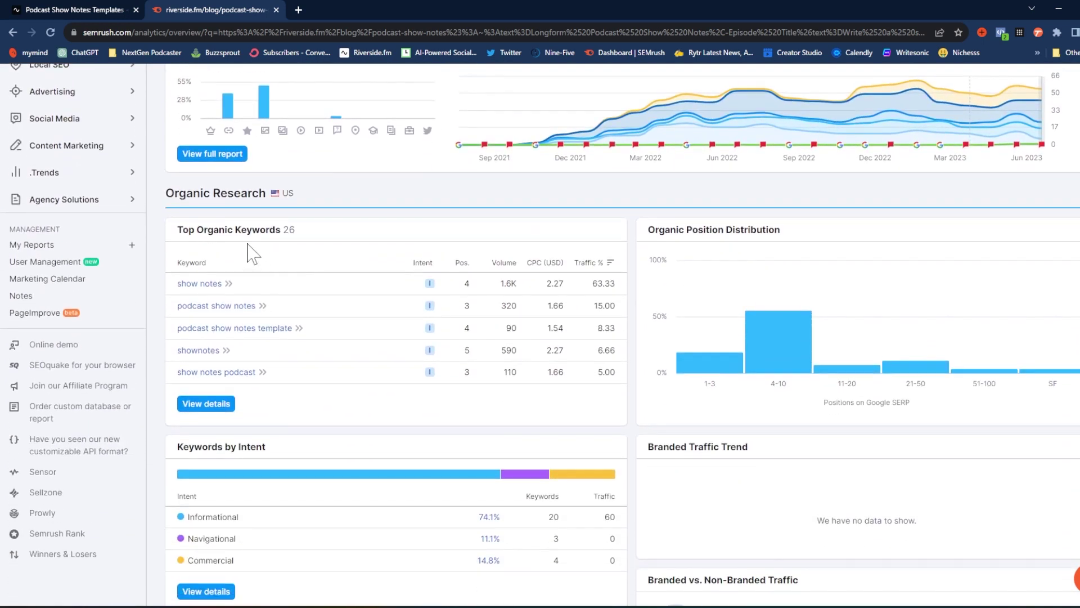
click(208, 404)
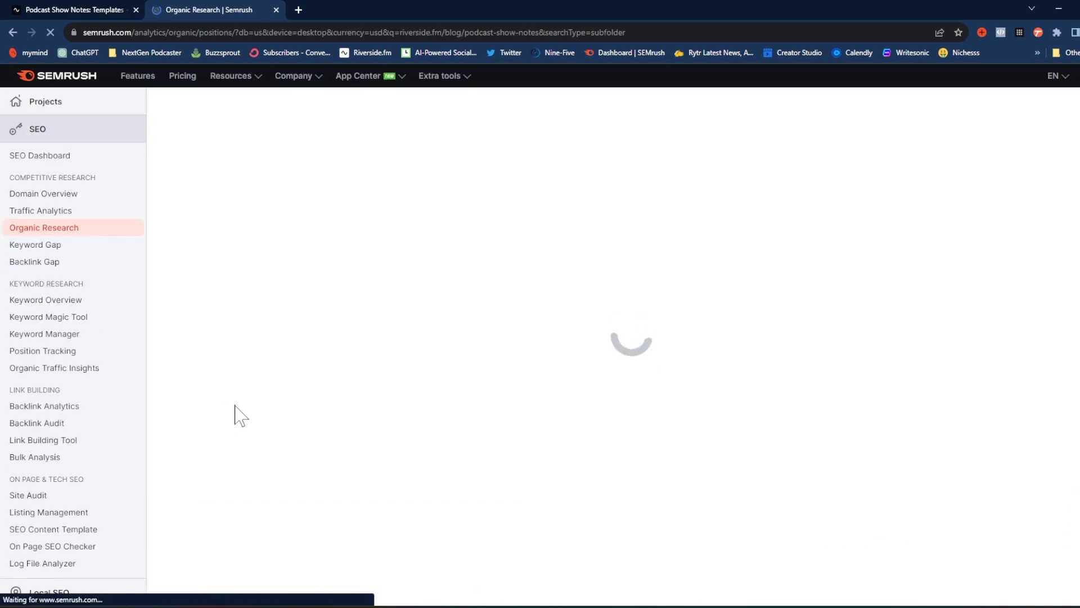
scroll(482, 314, down, 1)
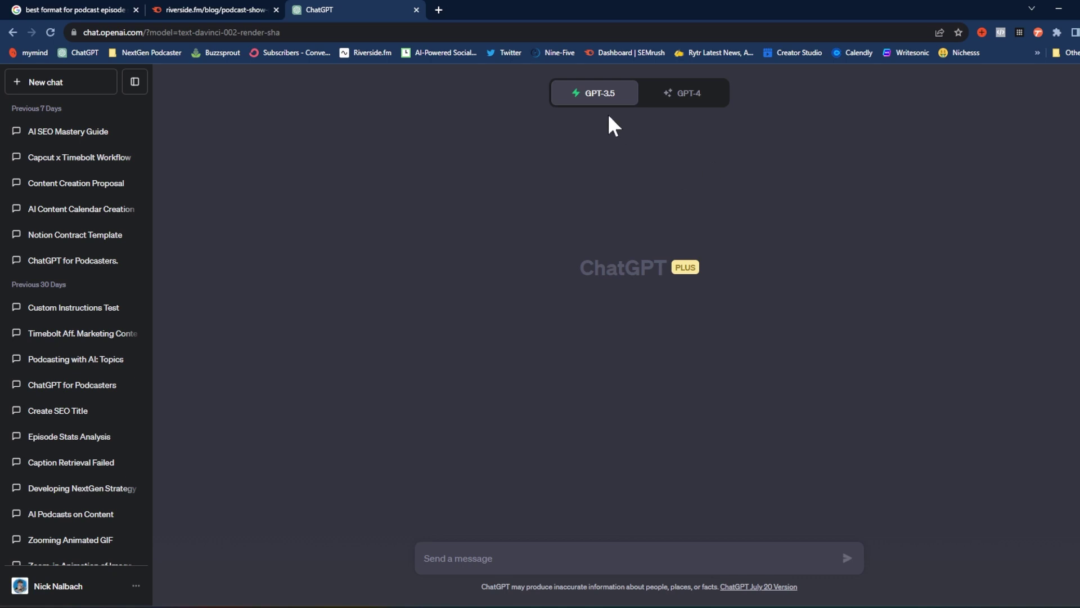
Step: Send ChatGPT the SEO-blogger prompt for 'How to create podcast show notes' plus five competitor titles
mouse_move(694, 106)
text(Act as an expert blogger and SEO specialist. I want to write a blog post about "How to create podcast show notes" and target that as my main keyword.  Here are 5 titles of related to this topic. Help me create 5 different, but similar article titles targeting this keyword)
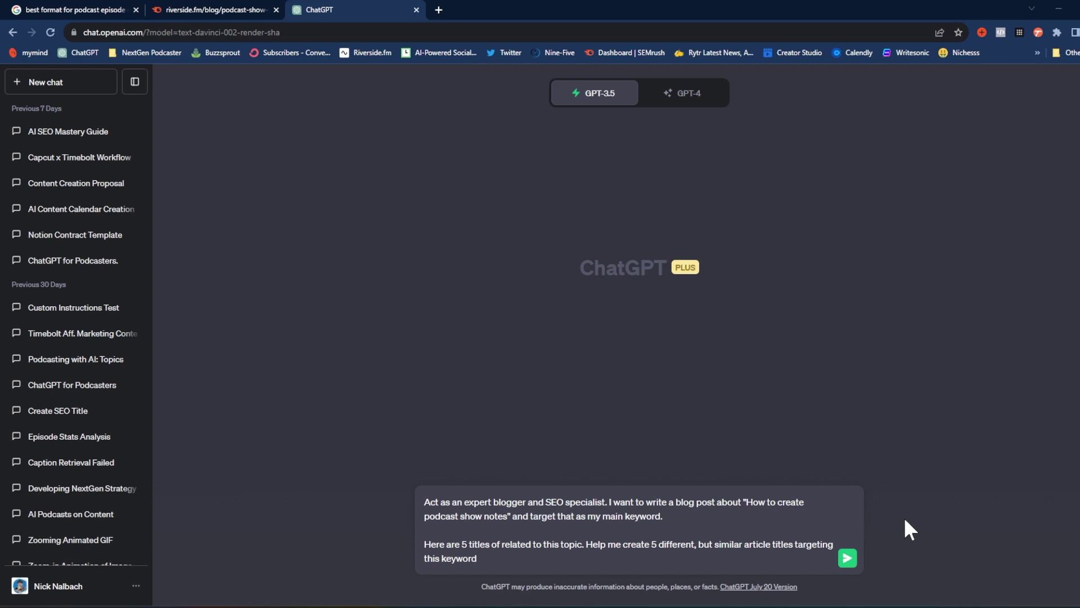
key(BackSpace)
key(BackSpace)
key(BackSpace)
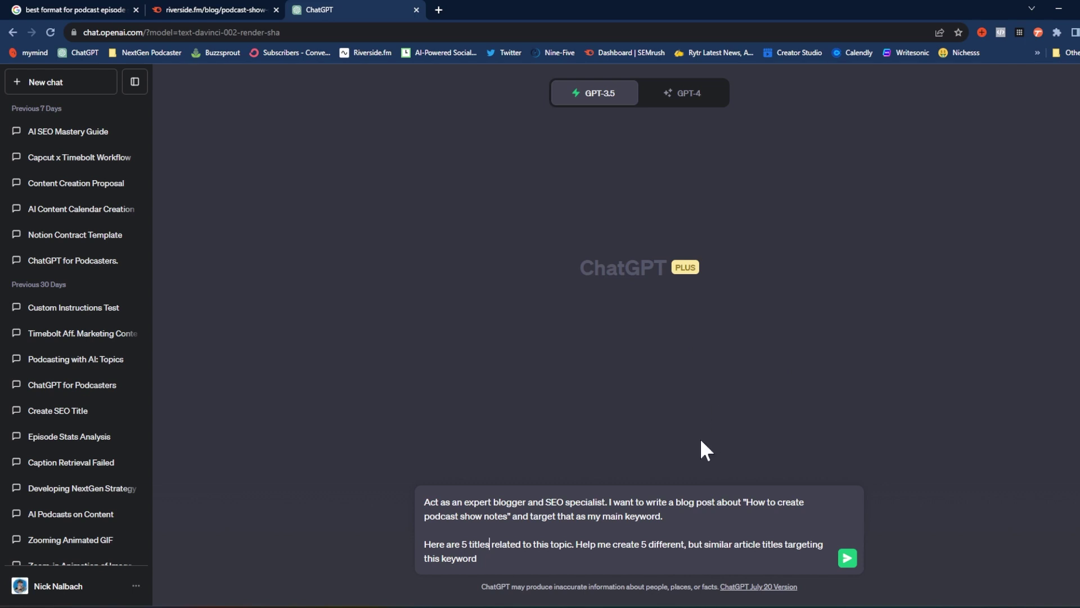
key(shift+Return)
key(shift+Return)
key(ctrl+v)
key(Return)
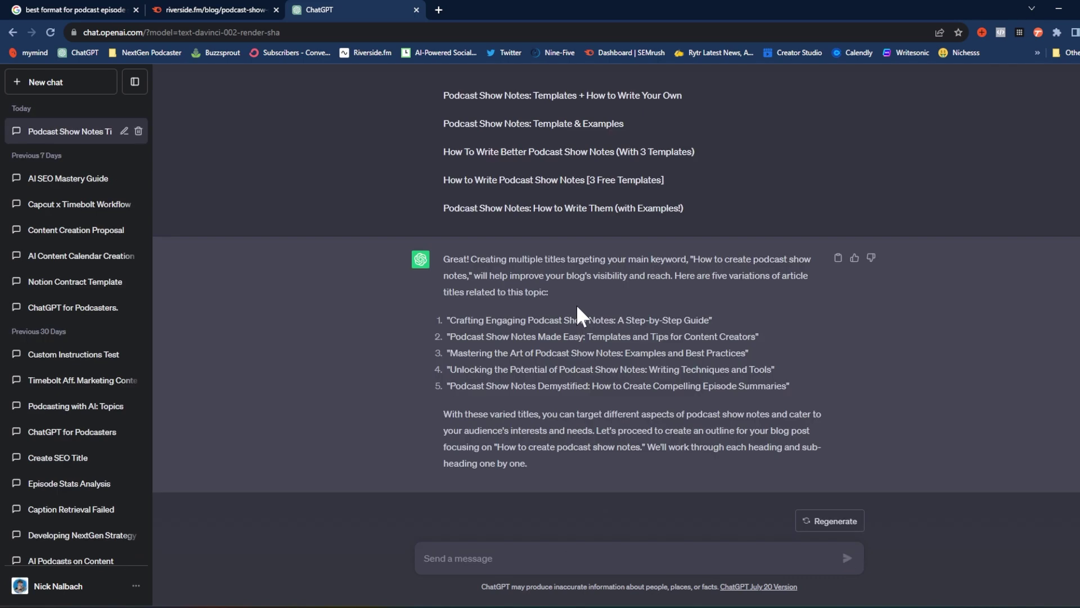
Step: Highlight suggested titles 2 to 5, then the main keyword in the original prompt
drag(795, 389, 475, 332)
click(726, 322)
scroll(758, 142, up, 2)
drag(795, 121, 620, 136)
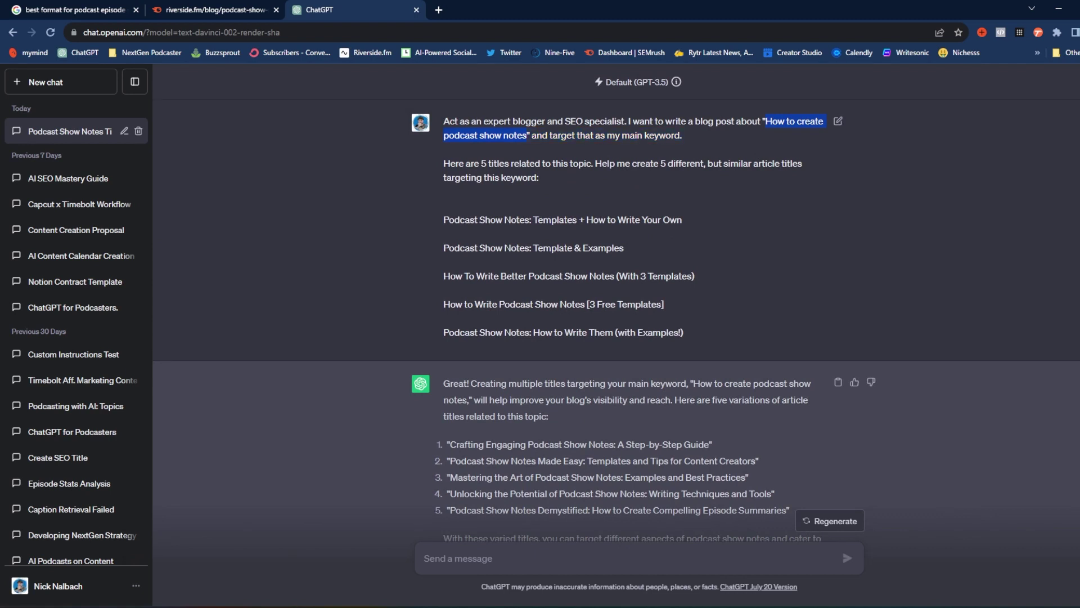
Step: Paste a reply choosing 'How to Create Podcast Show Notes: Episode Summaries Made Easy'
scroll(670, 262, down, 2)
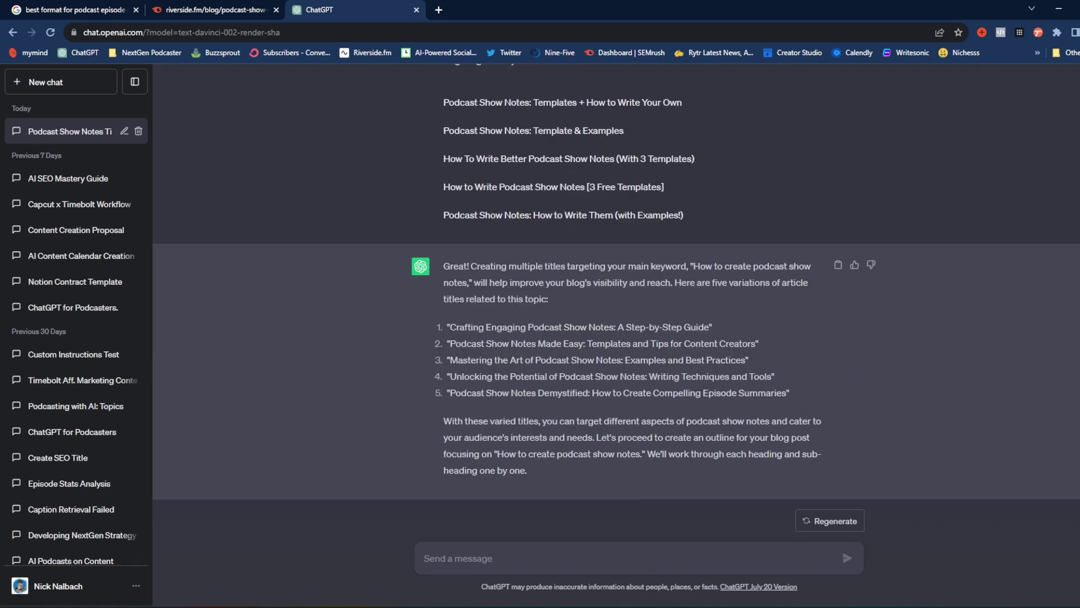
scroll(698, 360, up, 2)
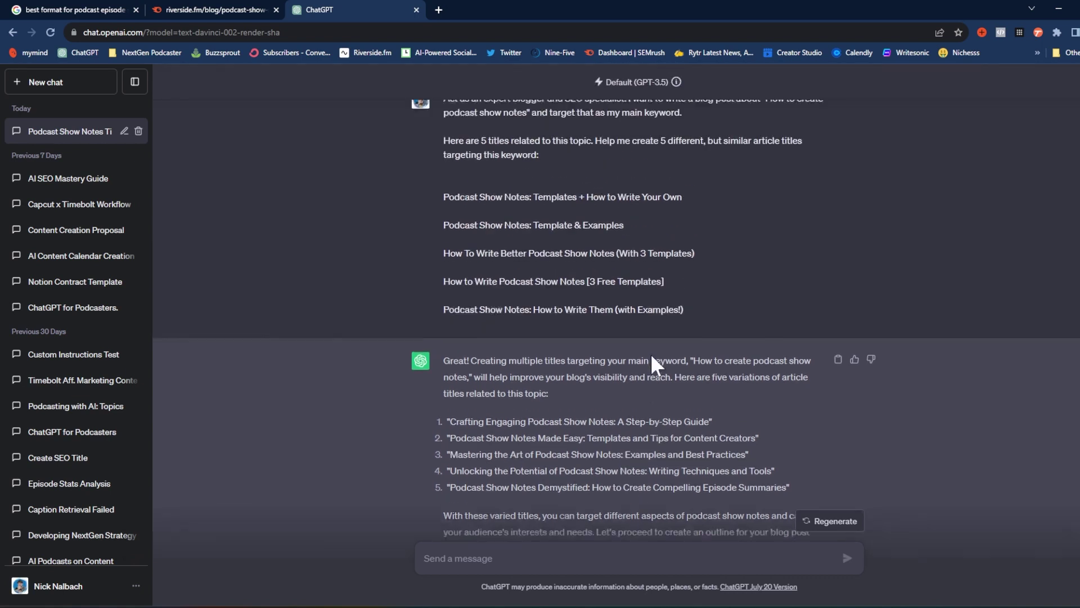
scroll(616, 296, down, 2)
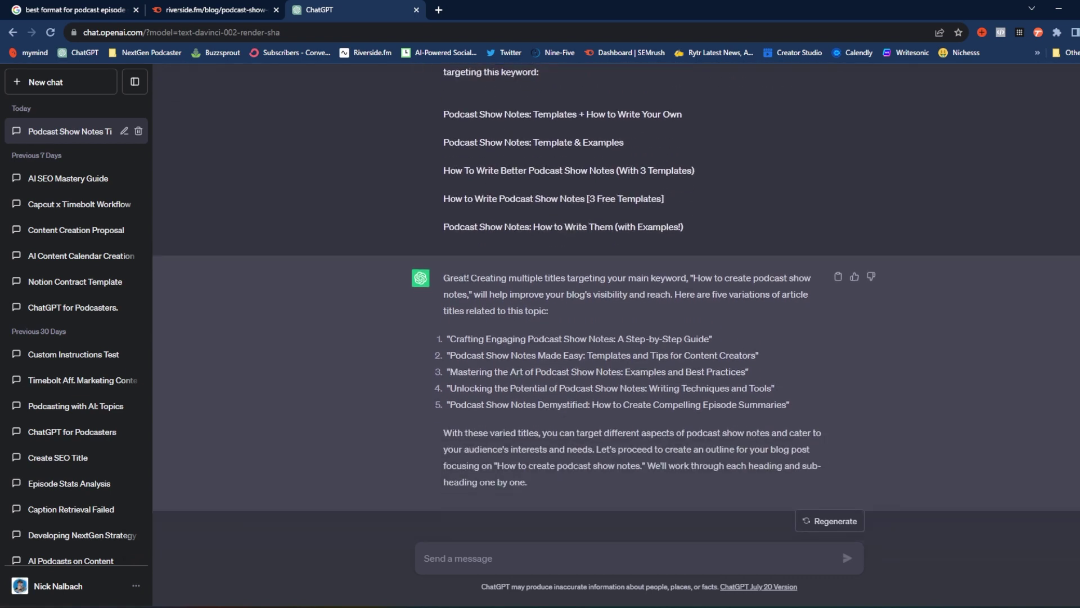
scroll(602, 401, up, 2)
text(We're going to use "How to Create Podcast Show Notes: Episode Summaries Made Easy")
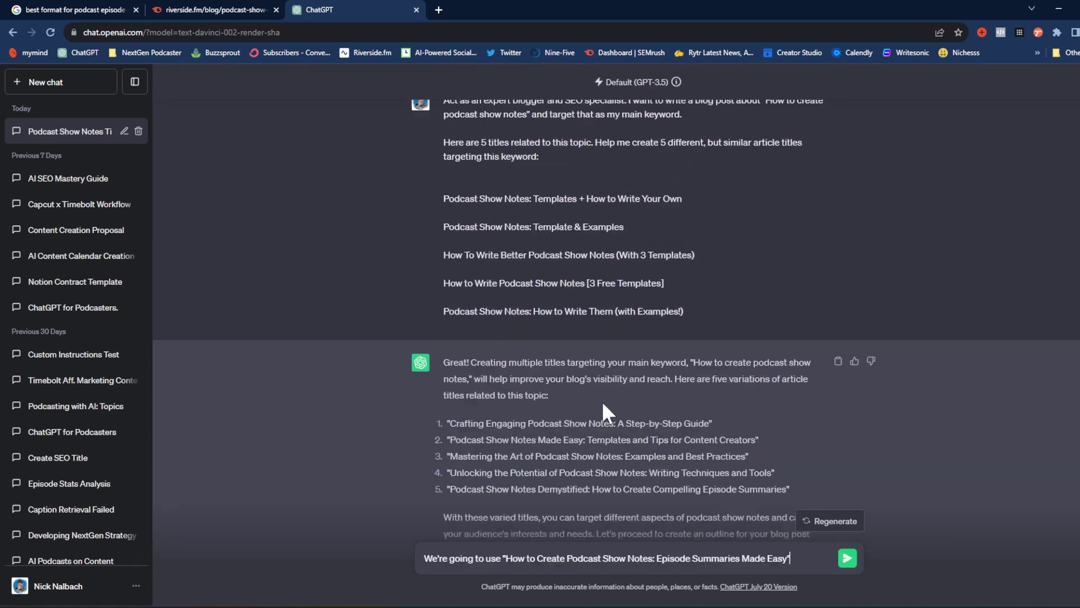
scroll(602, 397, down, 2)
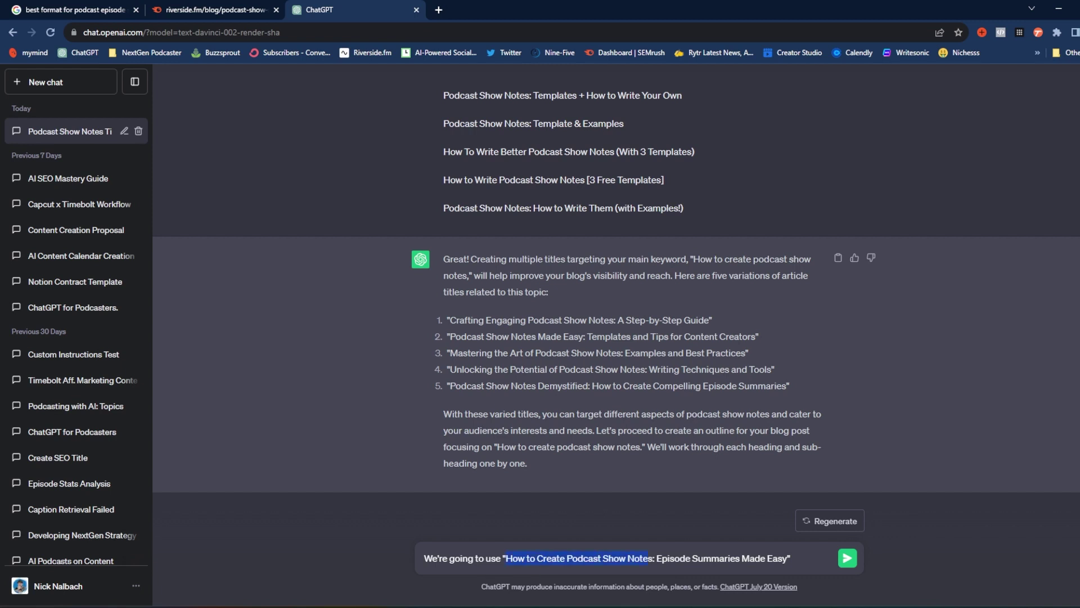
Step: Add a new line to the draft: 'Help Ik wite an outline for a blog post article'
key(End)
key(shift+Return)
key(shift+Return)
text(Help Ik wite an outline for a blog post article)
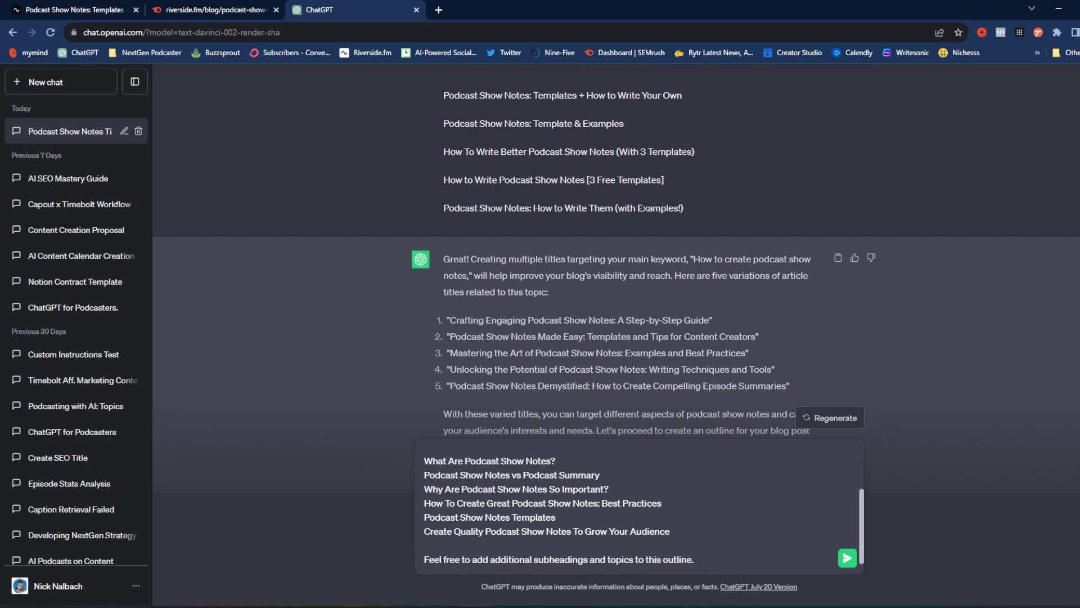
Step: Send the outline request and review the Best Practices, Understanding Your Audience and Key Takeaways headings
click(847, 558)
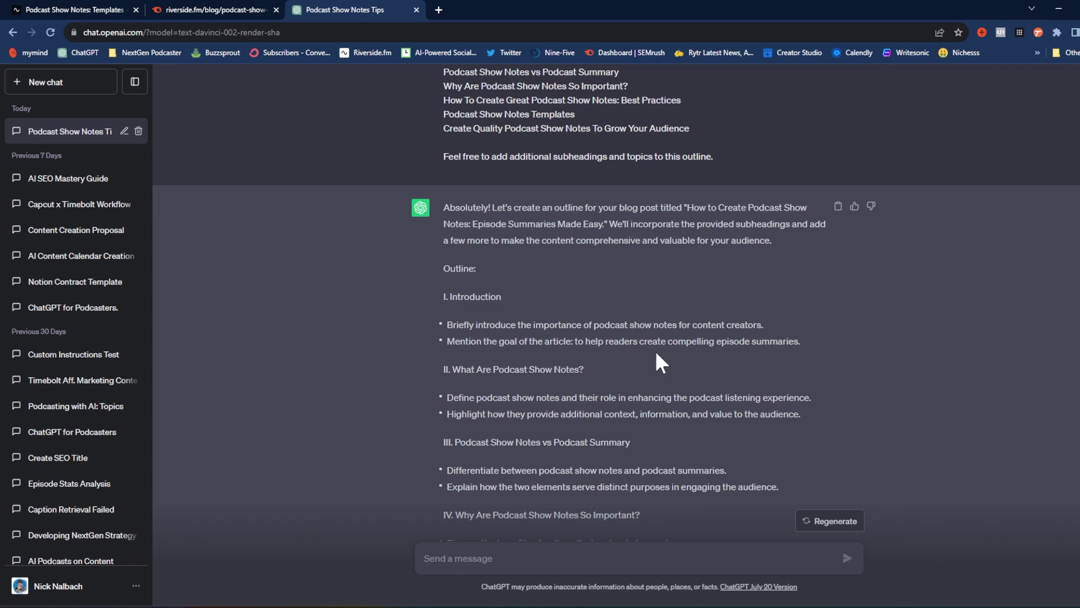
scroll(649, 346, down, 2)
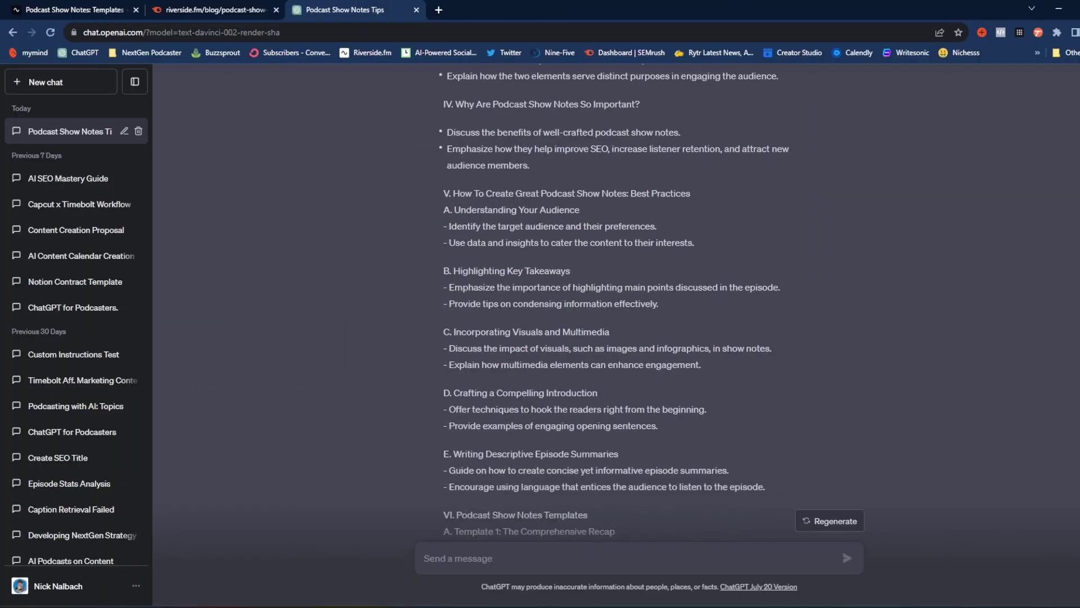
drag(700, 194, 486, 193)
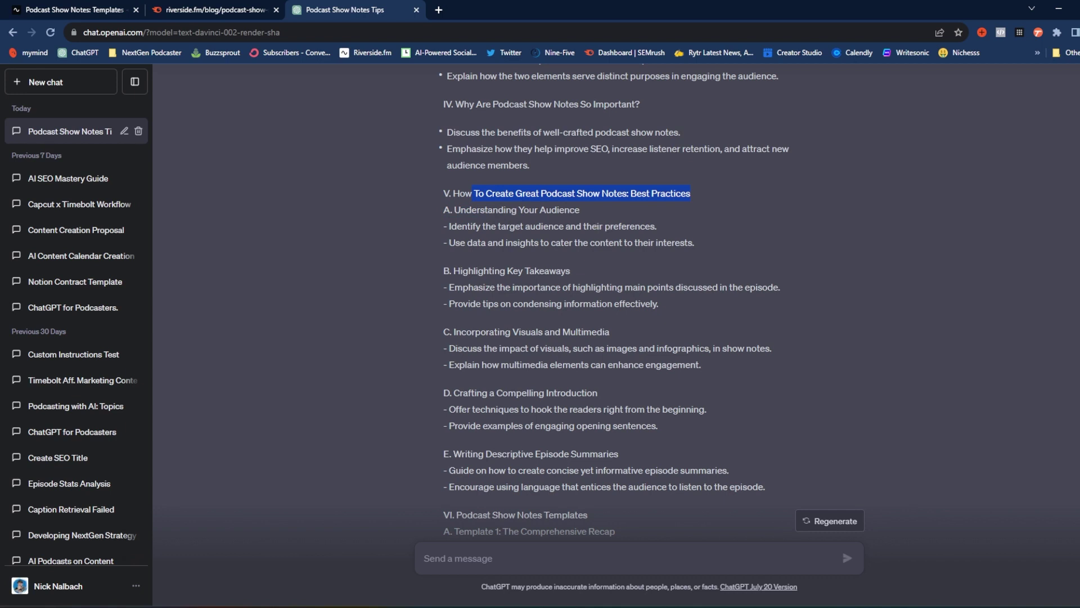
drag(580, 210, 467, 215)
mouse_move(578, 271)
mouse_down()
mouse_move(470, 271)
mouse_move(588, 280)
mouse_up()
scroll(624, 304, down, 4)
scroll(591, 325, down, 1)
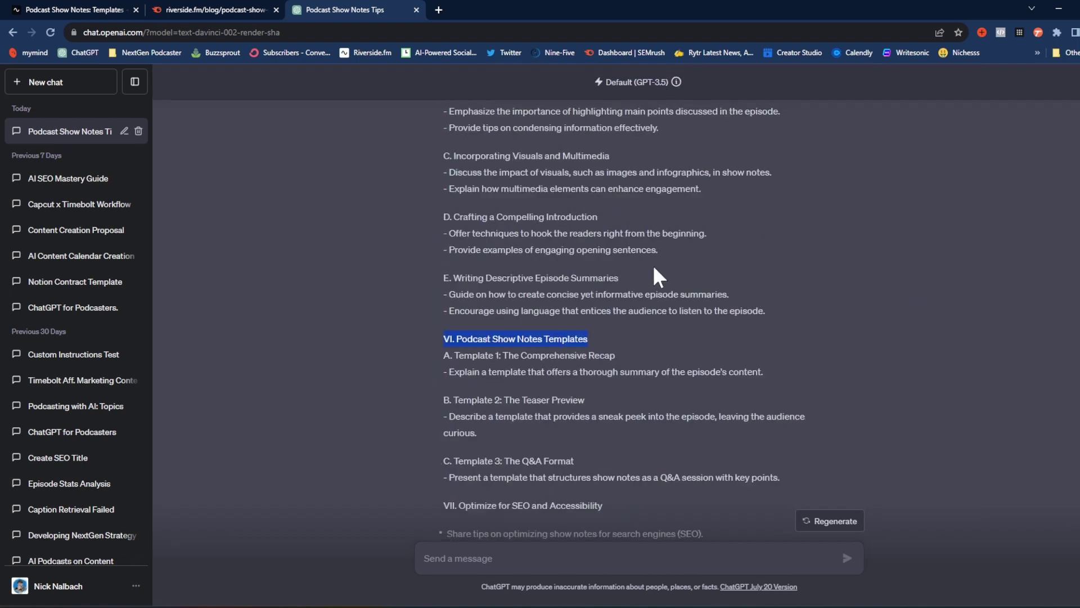
Step: Reopen the earlier outline request for editing and select its six suggested subheadings
scroll(654, 266, up, 15)
scroll(664, 276, up, 3)
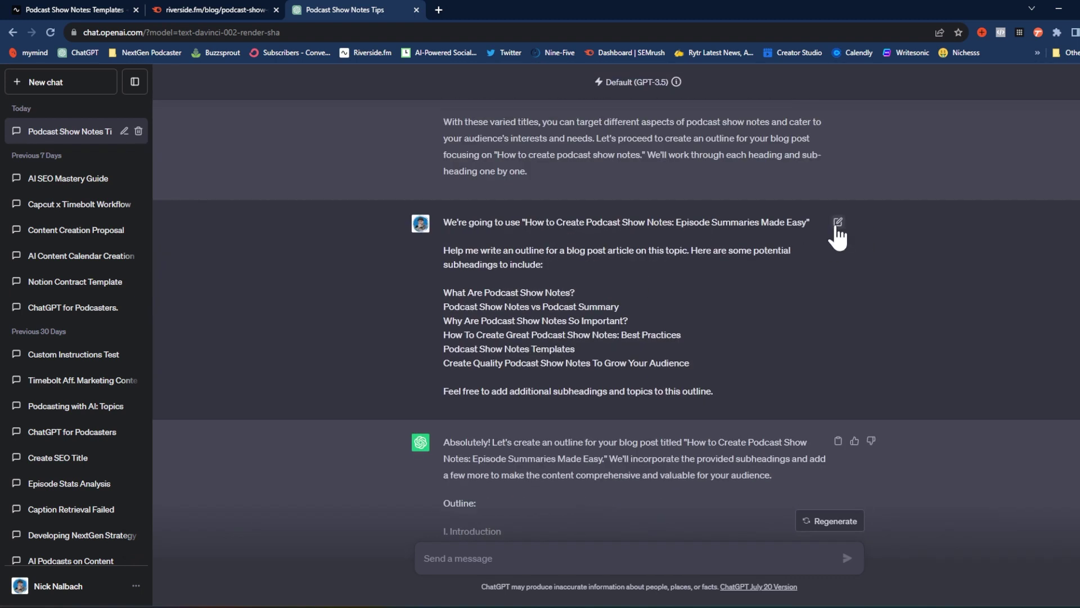
click(838, 223)
drag(690, 363, 444, 278)
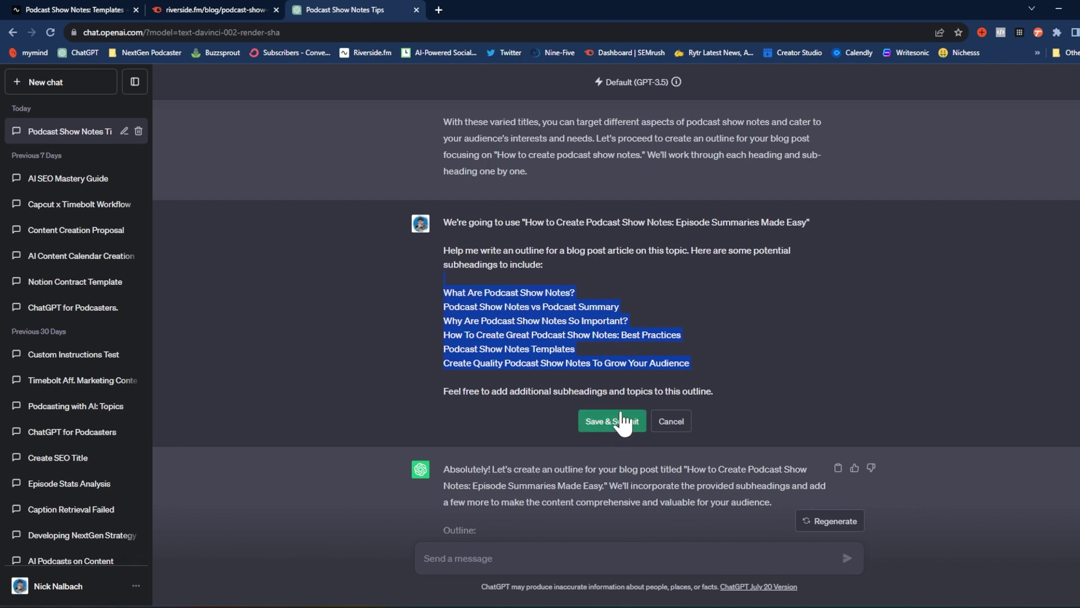
scroll(641, 343, down, 10)
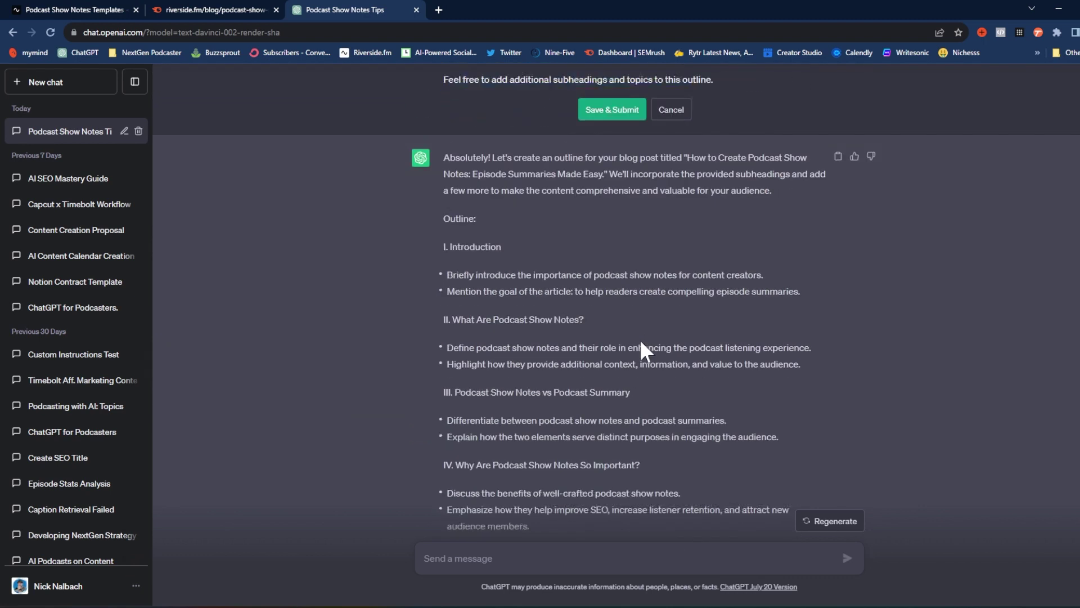
scroll(639, 341, down, 1)
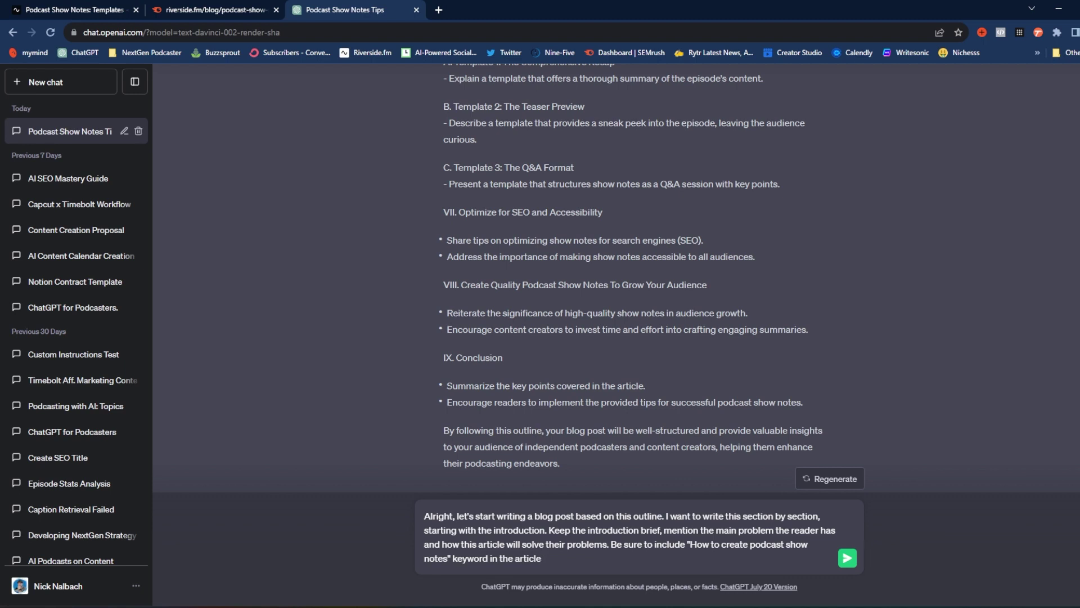
Step: Send the introduction request, then send 'Let's' to get the next section written
click(845, 560)
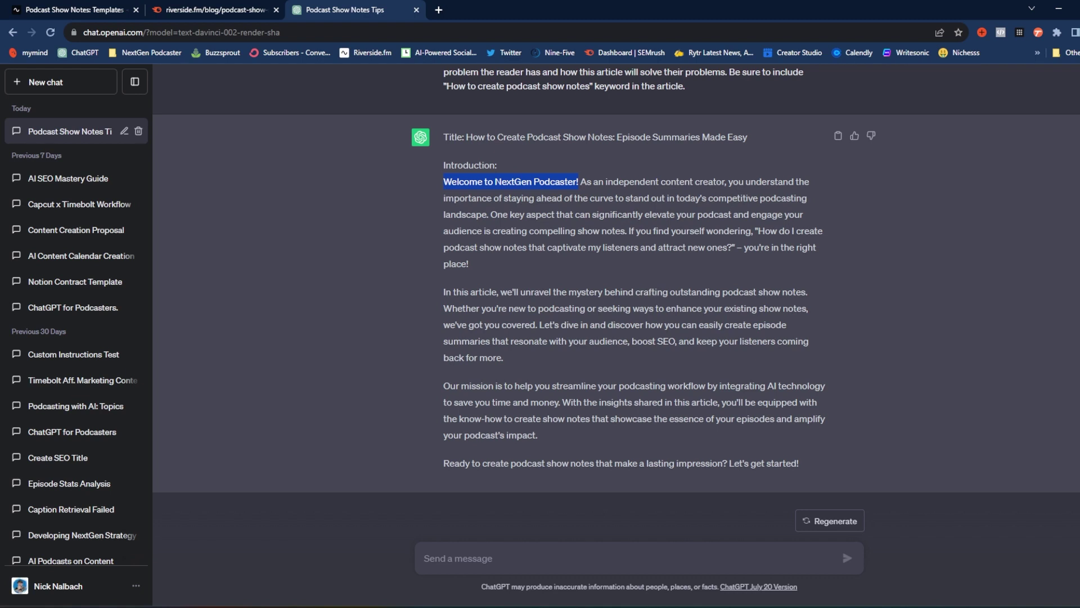
text(Let's write the next section)
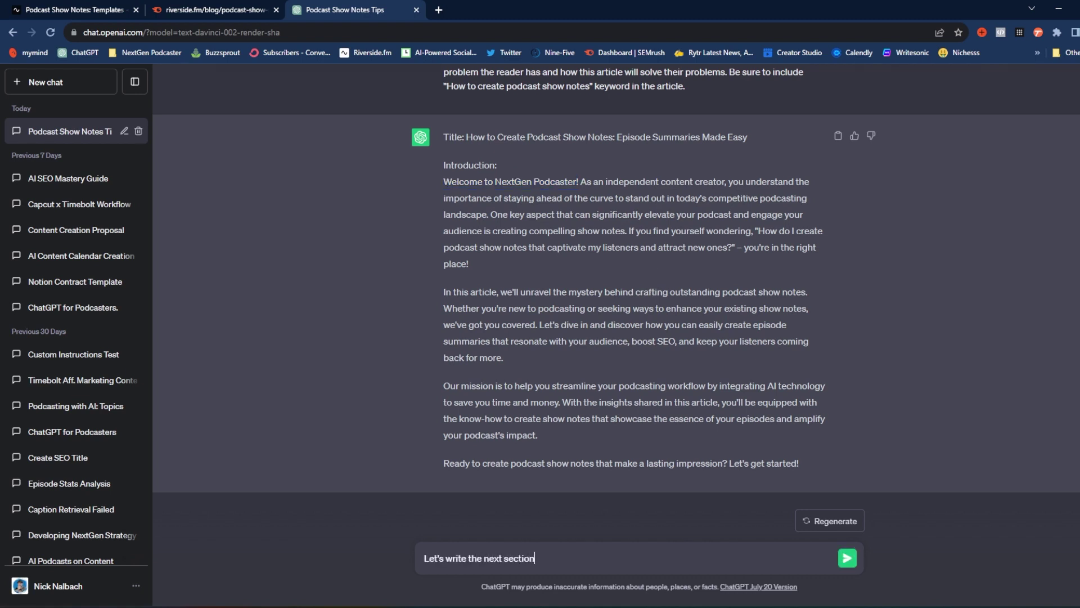
key(Return)
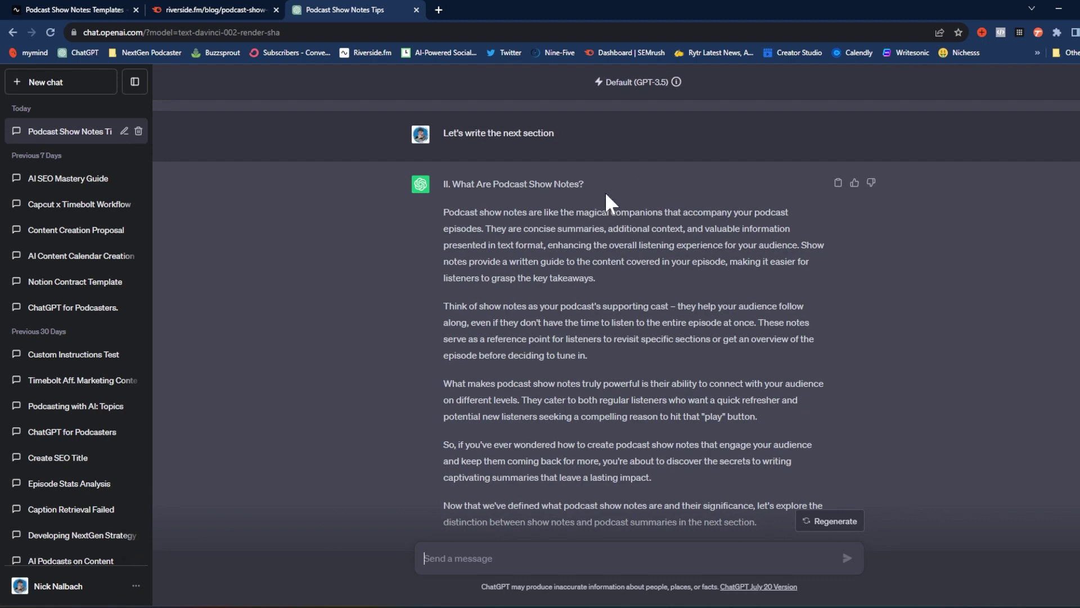
Step: Send 'Alright let's write the next section' to get Podcast Show Notes vs. Podcast Summary
scroll(658, 386, down, 1)
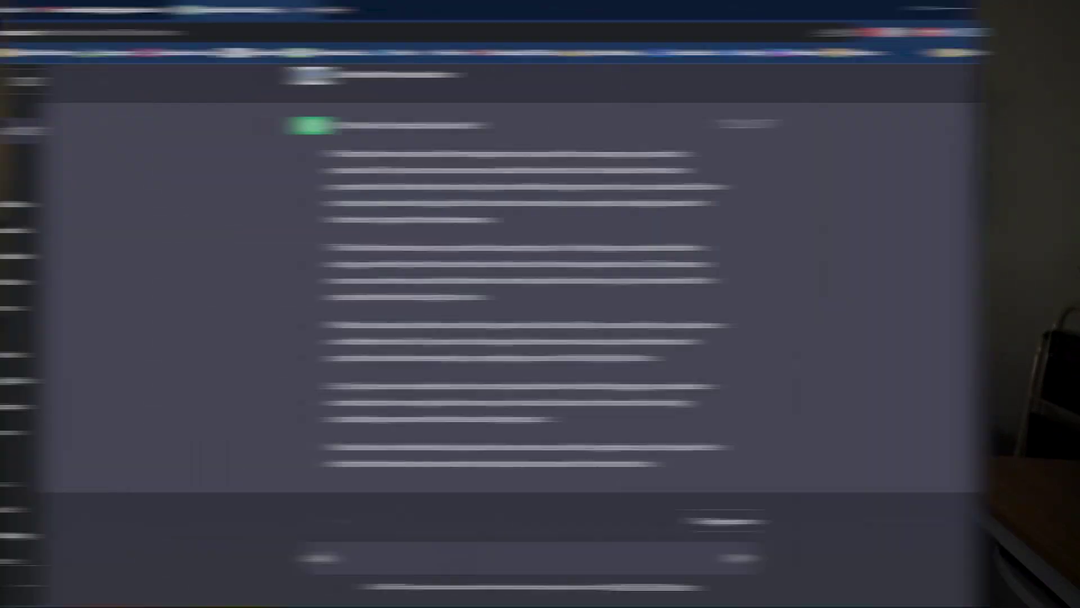
text(Alright let's writ)
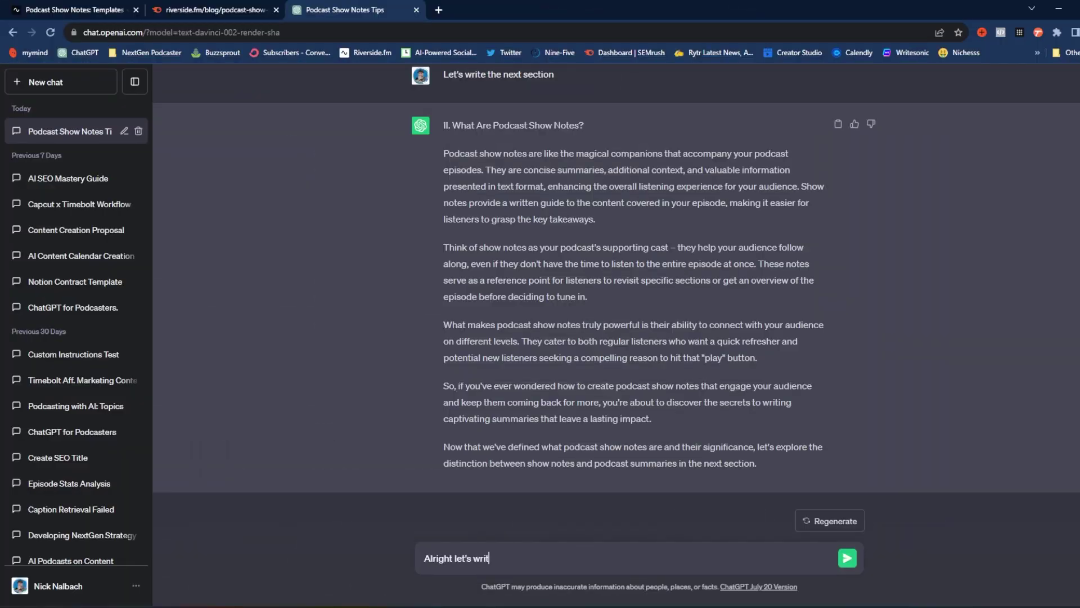
text(e the next)
text(section)
key(Return)
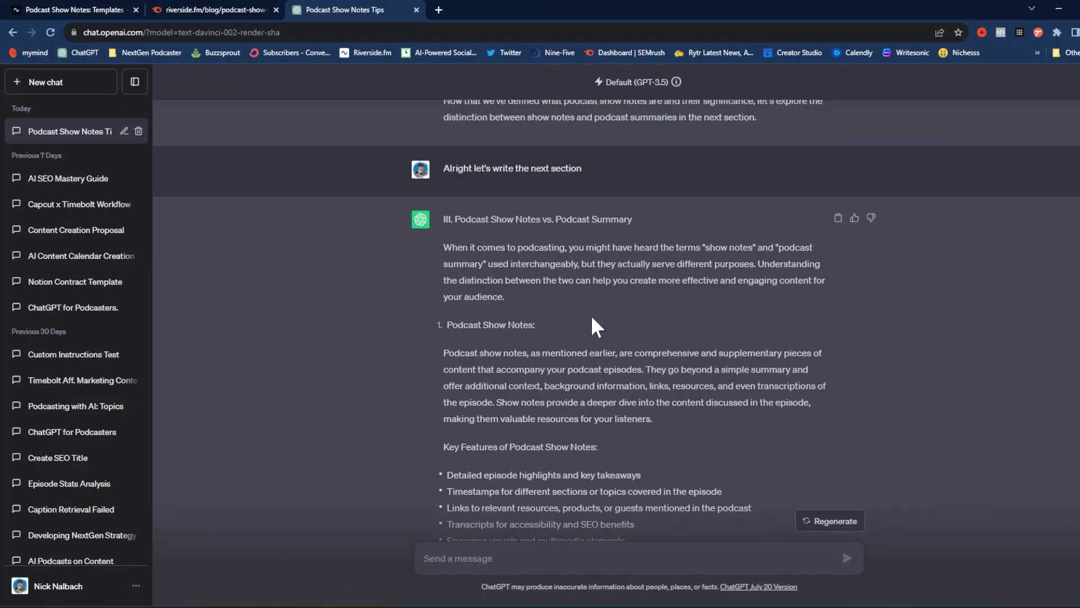
Step: Scroll through the conversation to review the generated sections up to 'Optimize for SEO and Accessibility'
scroll(598, 316, down, 4)
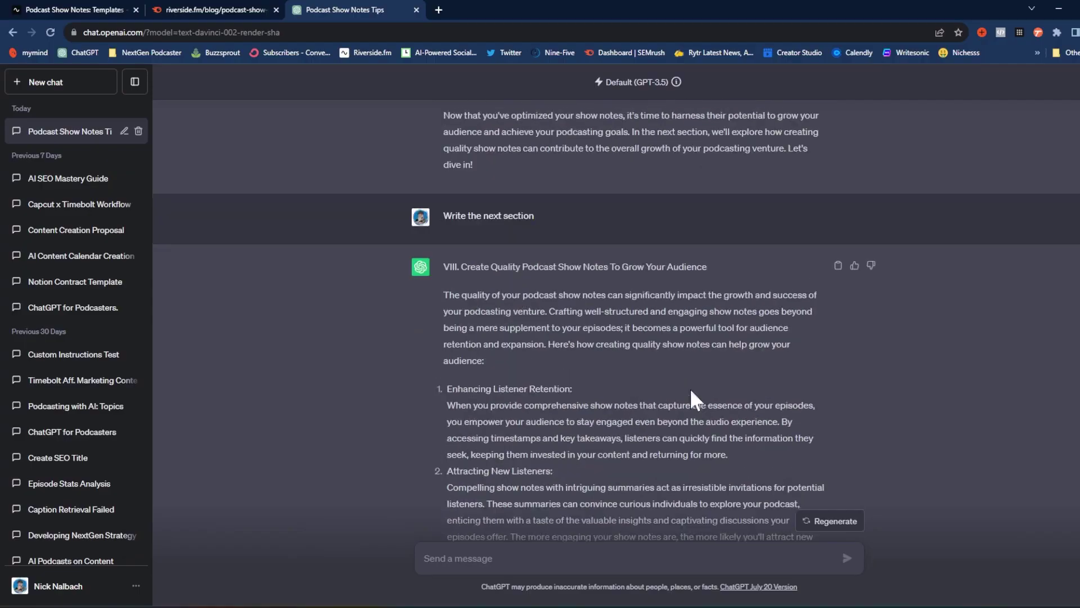
scroll(690, 387, up, 20)
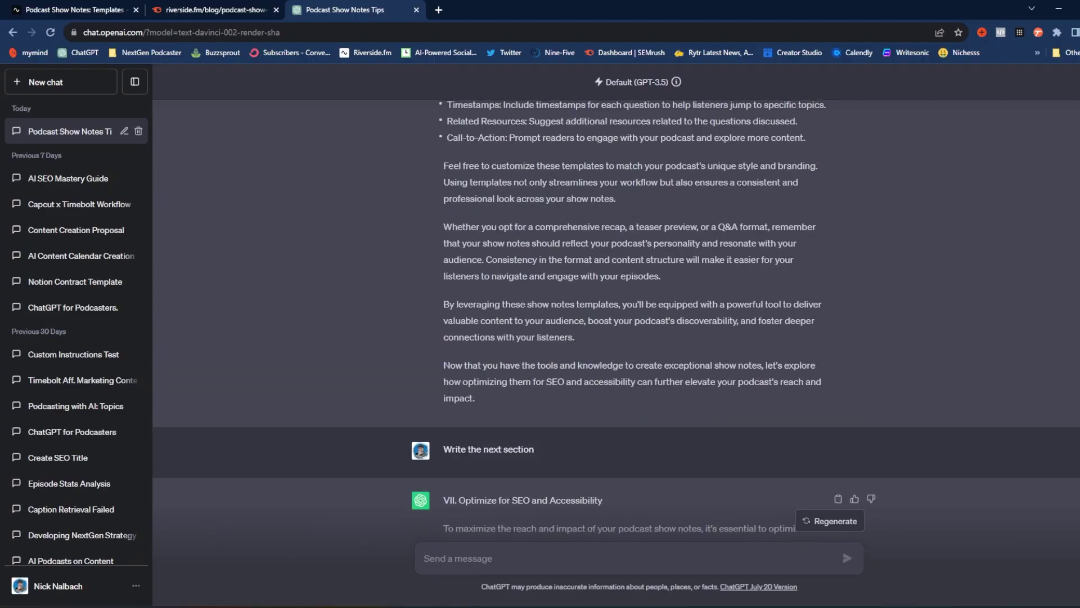
scroll(687, 388, up, 20)
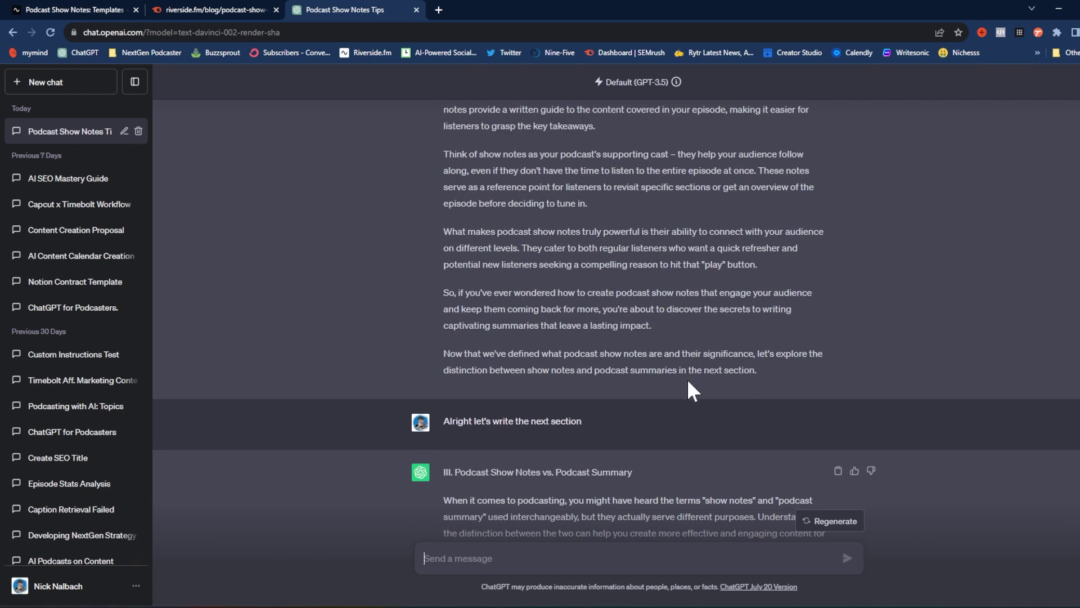
scroll(687, 379, up, 20)
scroll(687, 374, up, 12)
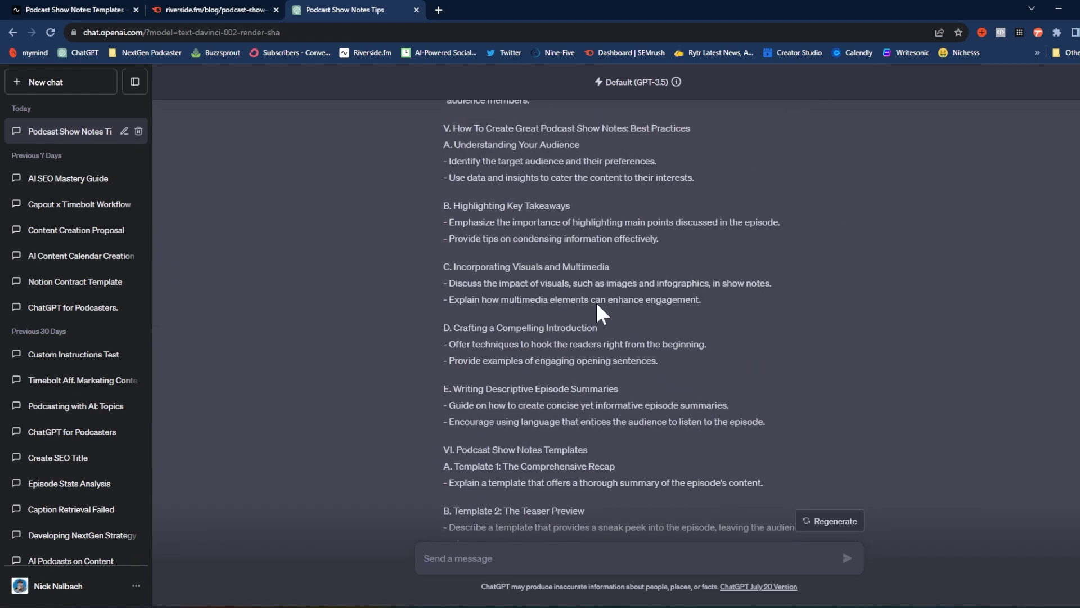
scroll(621, 313, down, 15)
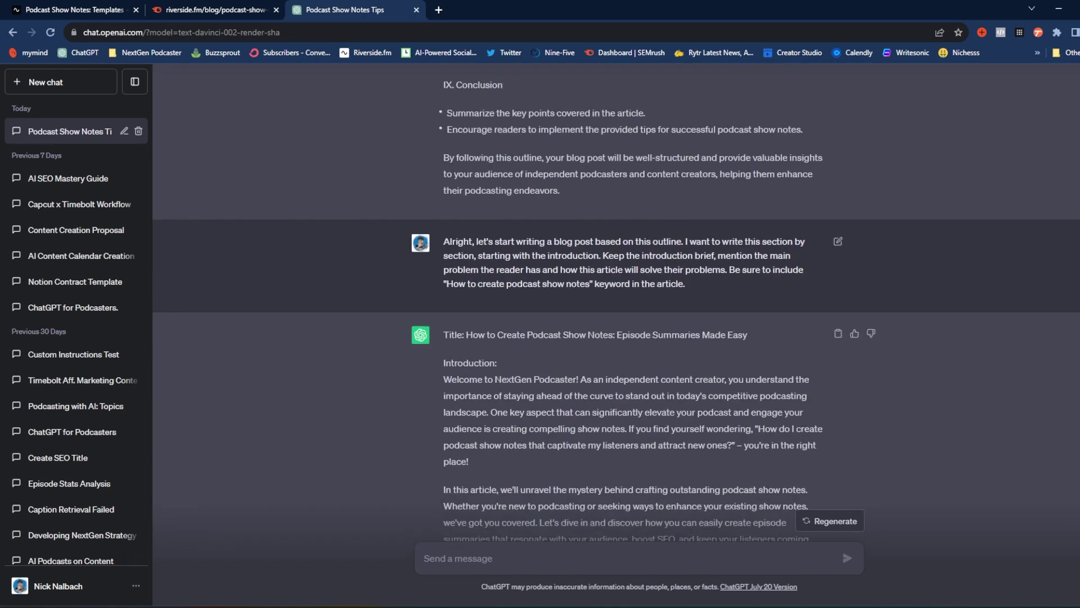
scroll(563, 312, down, 3)
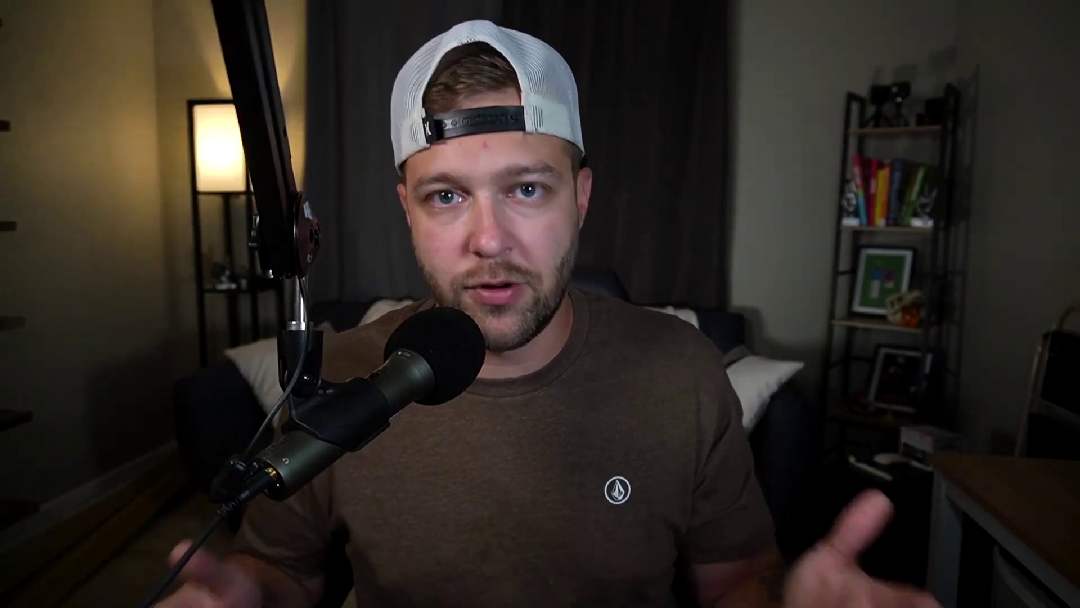
Step: Request a sub-155-character meta description using 'how to create podcast show notes' and select it without hashtags
text(ite)
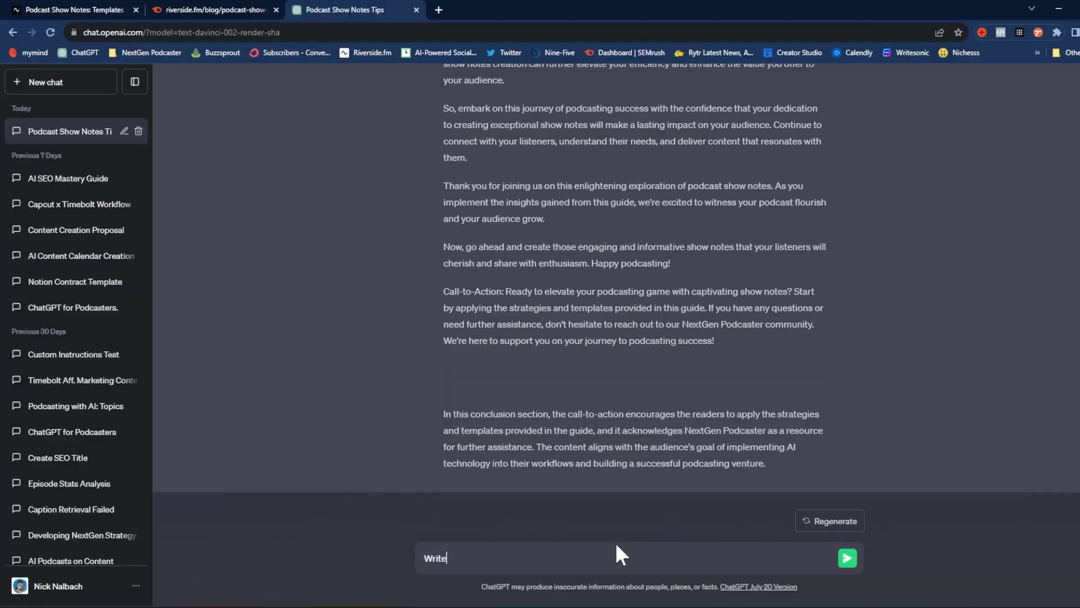
text( an SEO meta description for this article. Be sure to use the k)
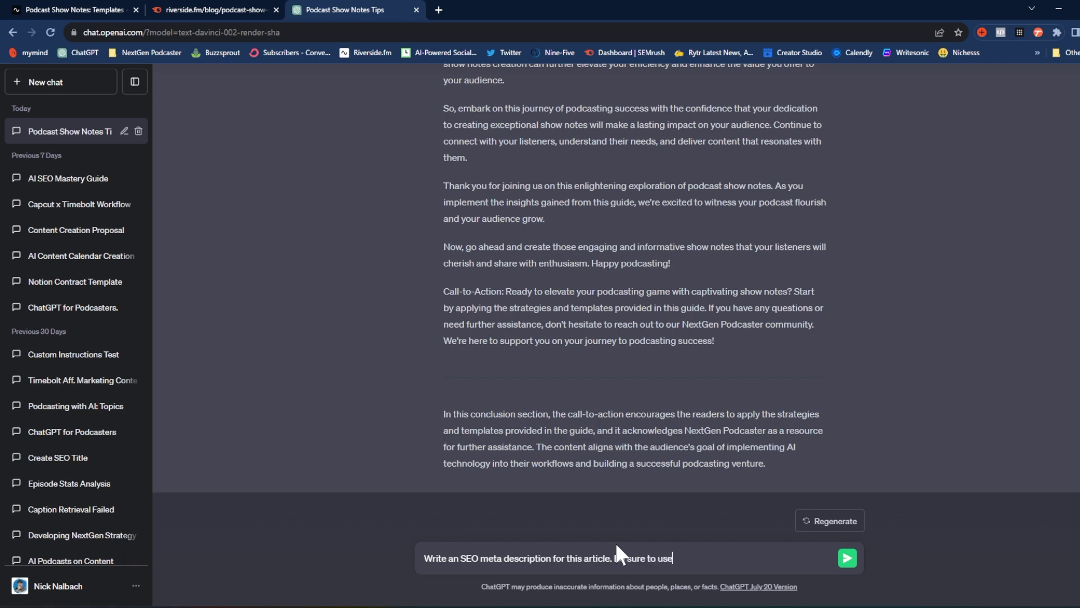
text(eyword how to create podcast show notes)
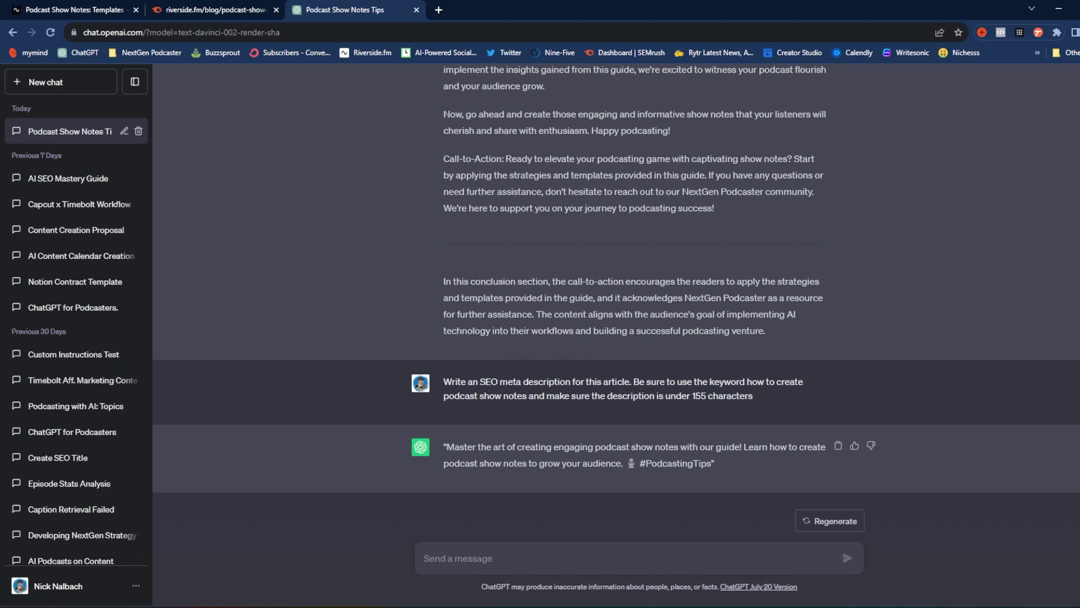
drag(714, 463, 622, 463)
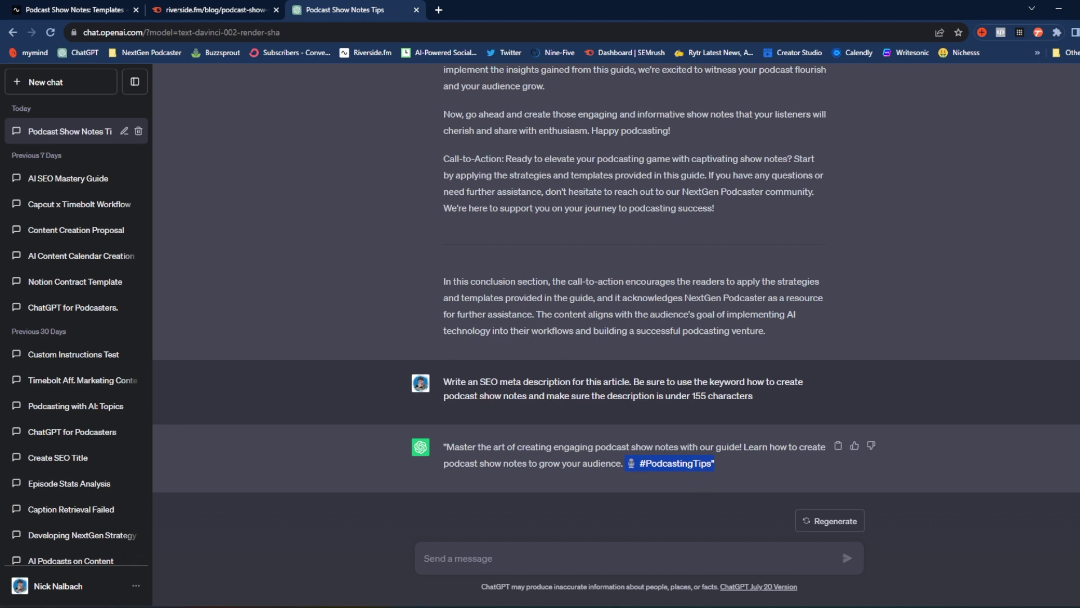
drag(623, 464, 444, 446)
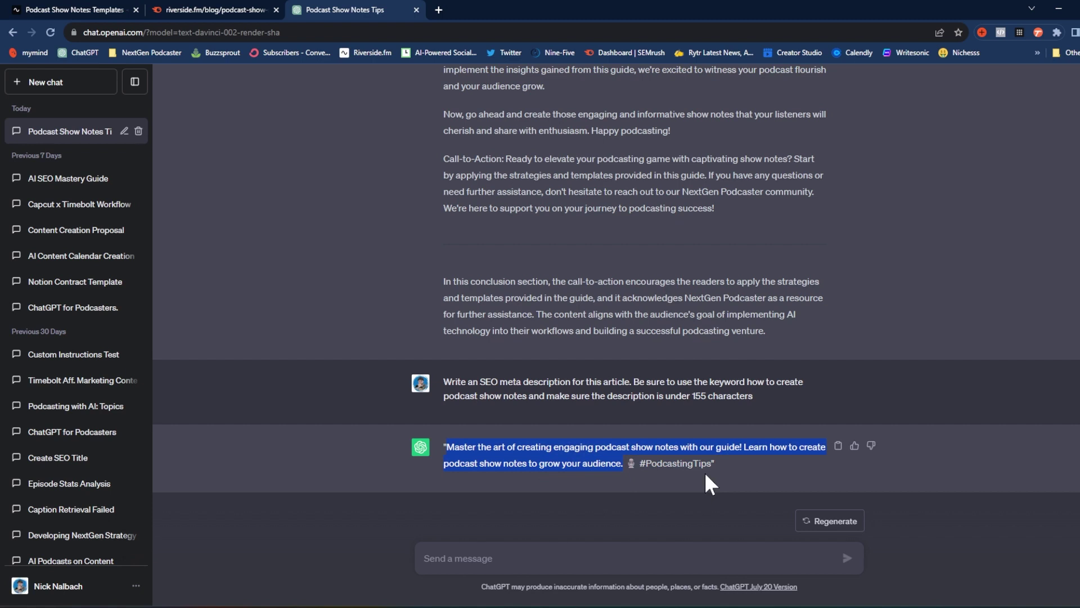
key(alt+Tab)
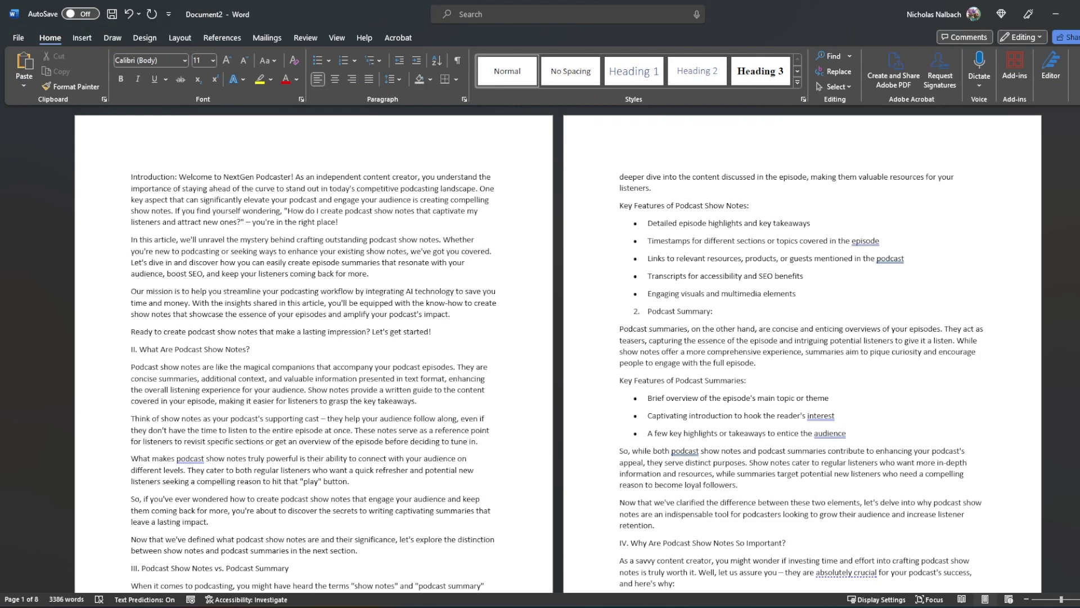
scroll(559, 350, down, 1)
scroll(558, 347, up, 1)
drag(435, 332, 213, 211)
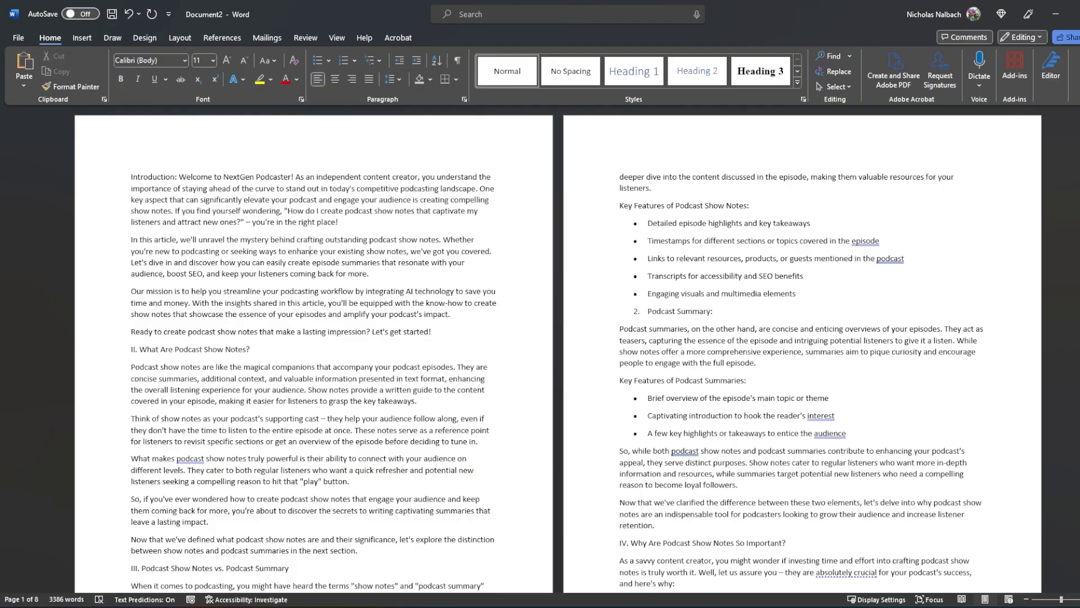
drag(369, 274, 219, 200)
click(332, 263)
scroll(559, 348, down, 1)
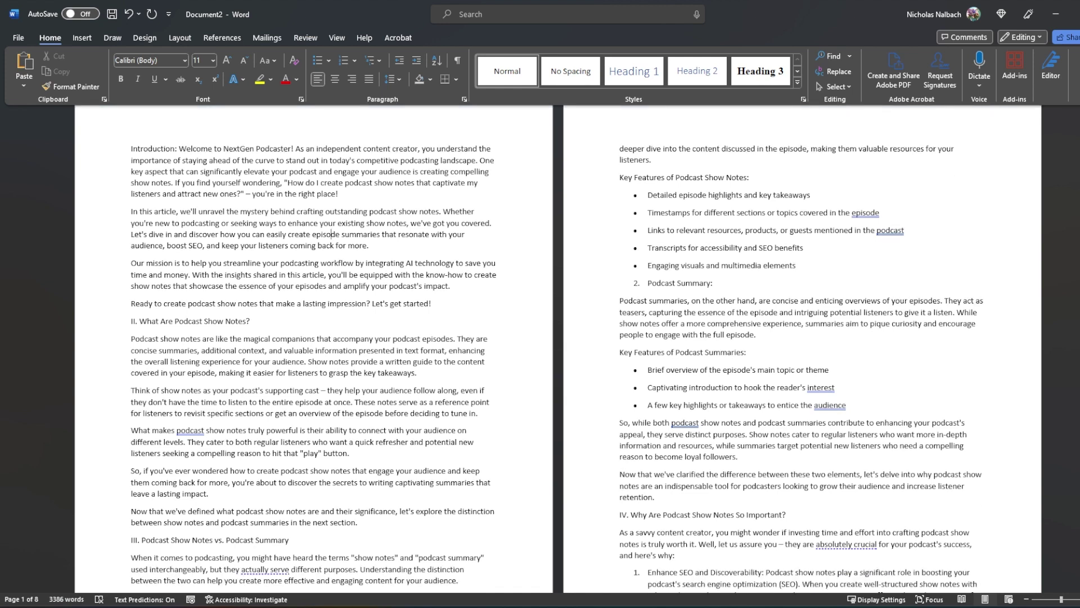
scroll(558, 349, down, 2)
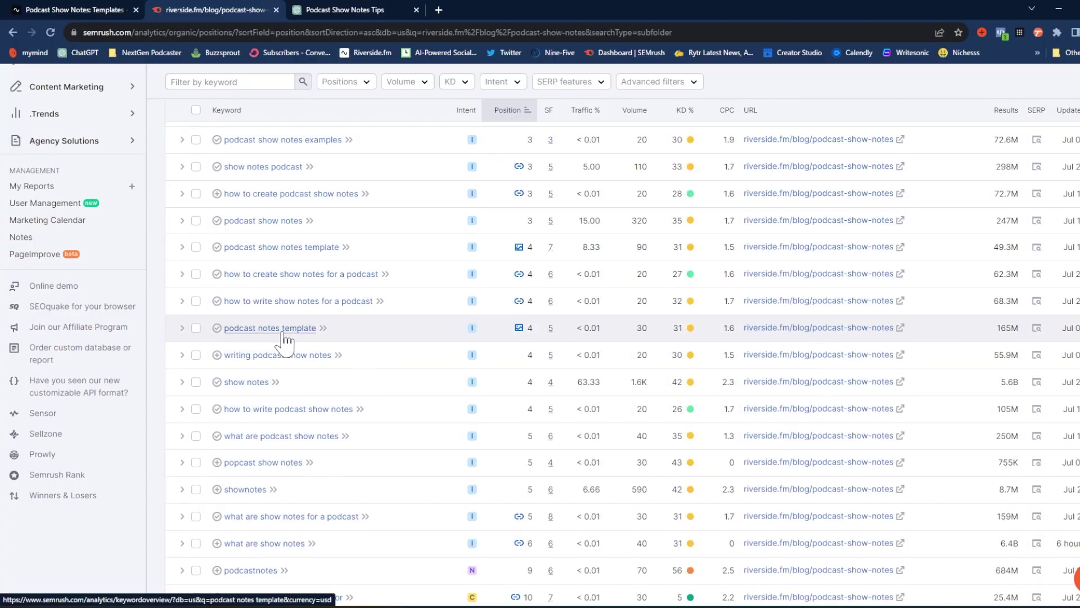
Step: Scroll the keyword table for Riverside's show-notes article to see rankings down to position 92
scroll(287, 337, down, 5)
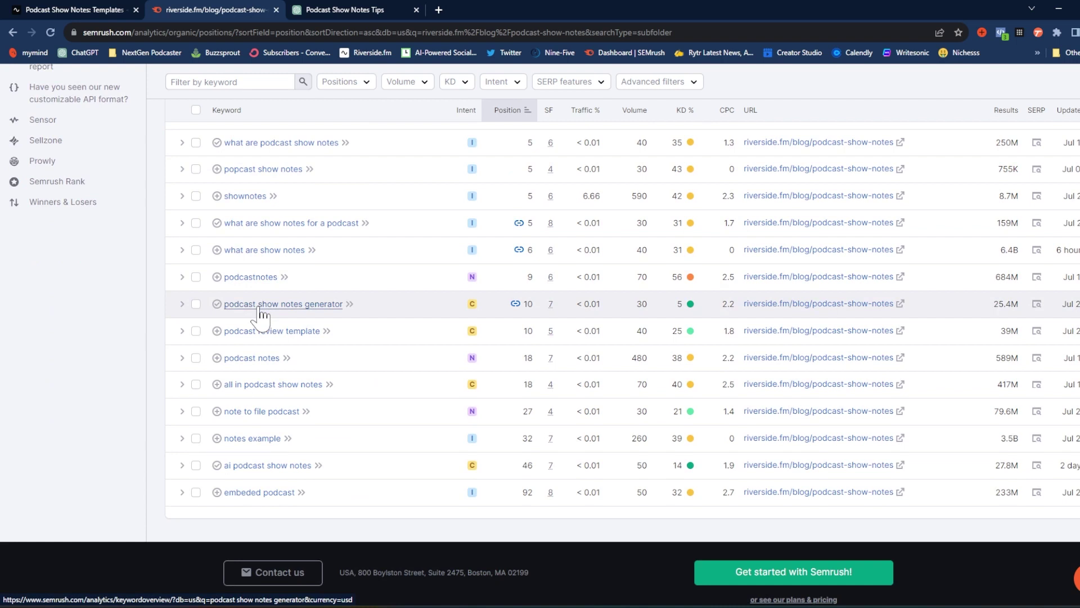